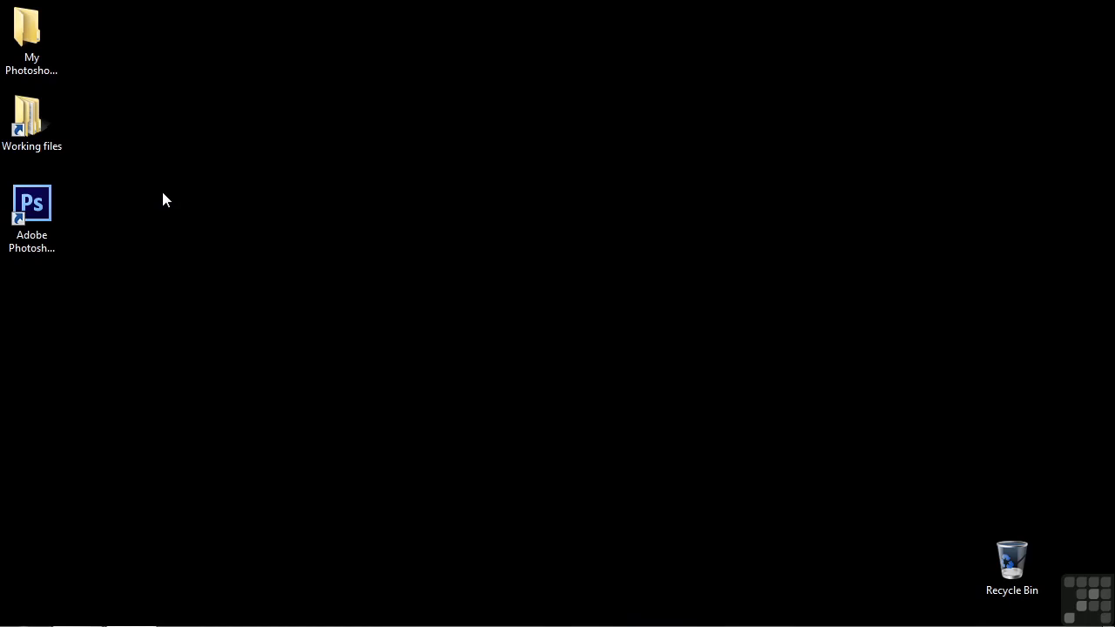
# Step: Open Jupiter.psd from the Photoshop projects folder inside Working files and fit the image to the window
pyautogui.doubleClick(35, 125)
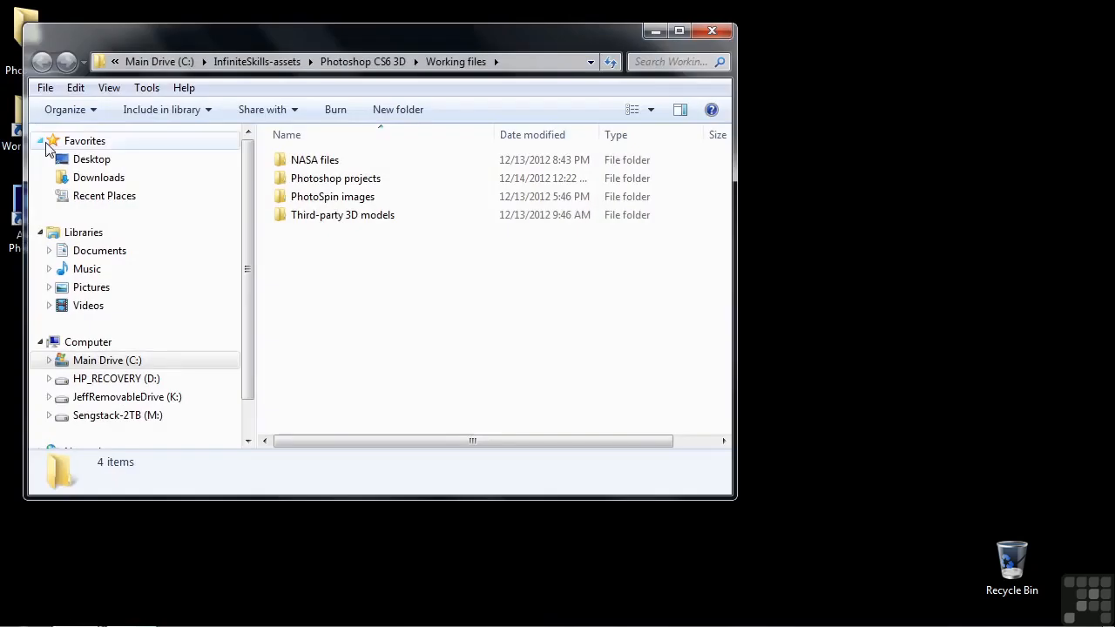
pyautogui.click(340, 183)
pyautogui.doubleClick(341, 183)
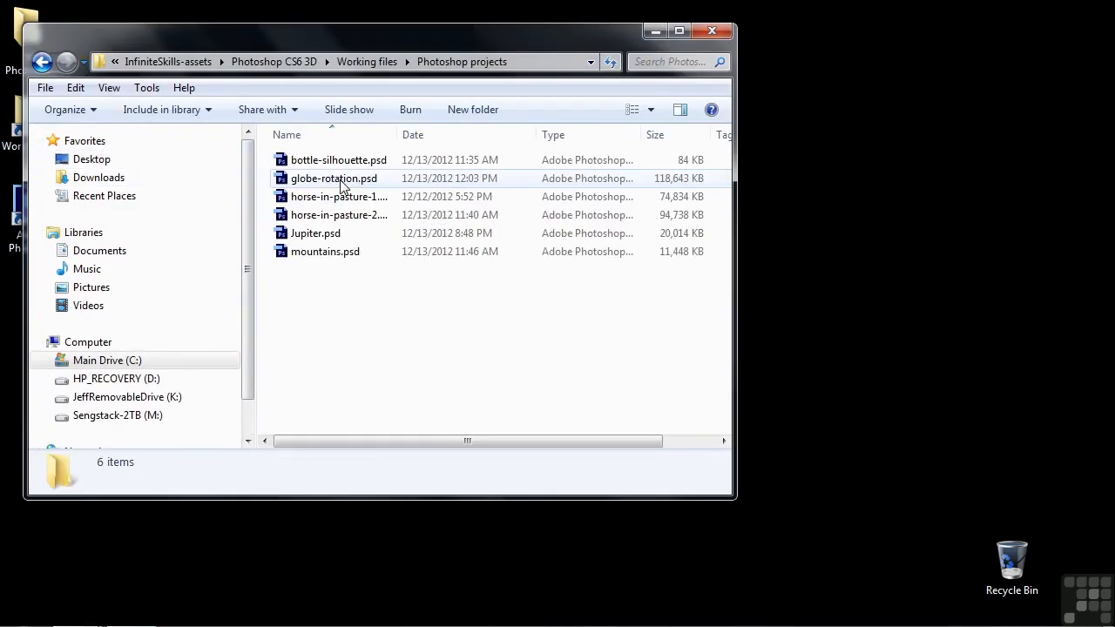
pyautogui.click(321, 241)
pyautogui.doubleClick(321, 248)
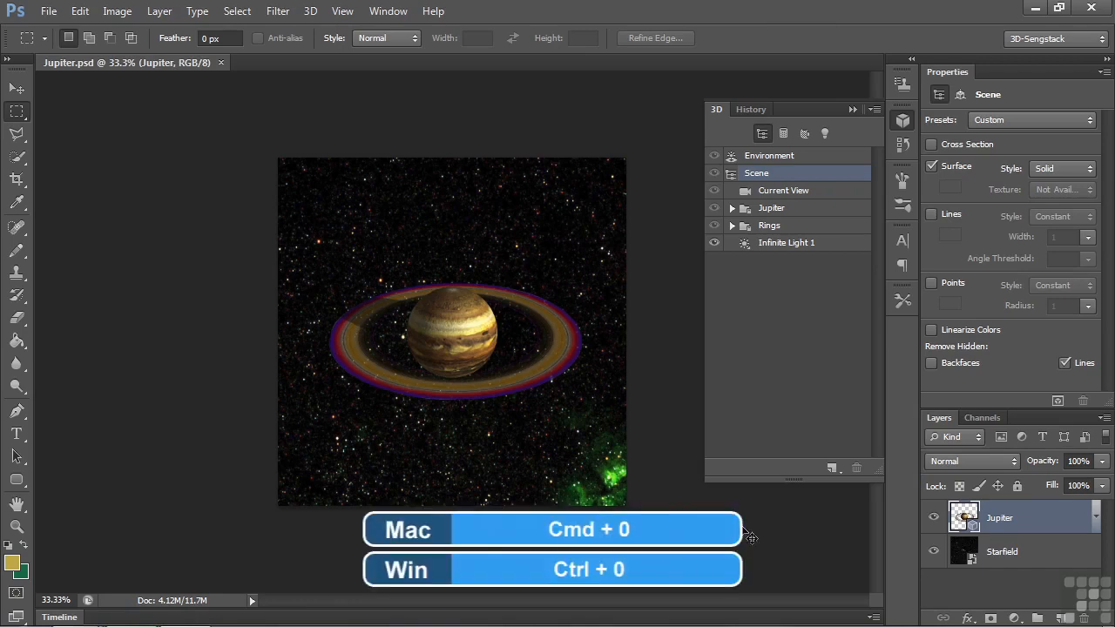
pyautogui.hotkey('ctrl', '0')
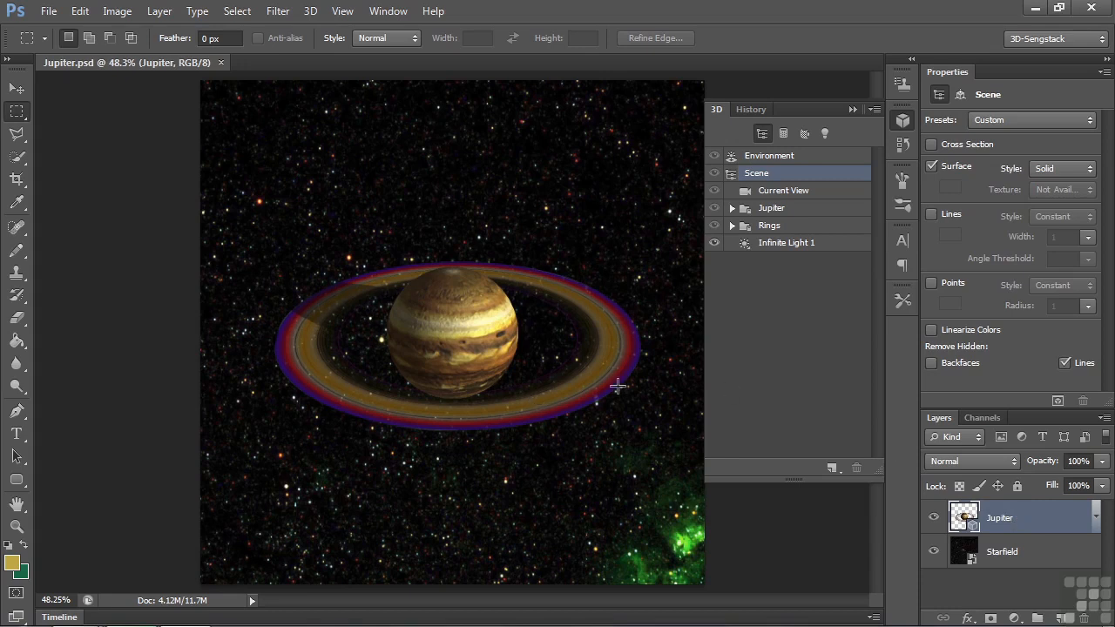
# Step: Examine the Starfield and Jupiter layers, including the Jupiter layer's 3D environment as displayed with the Move tool
pyautogui.click(998, 556)
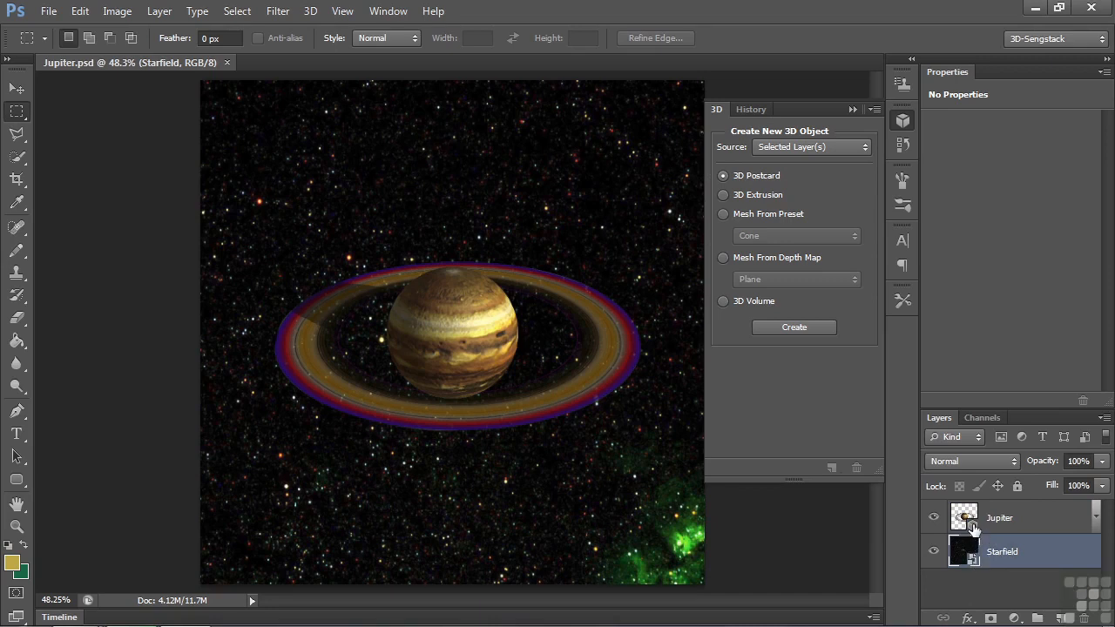
pyautogui.click(973, 527)
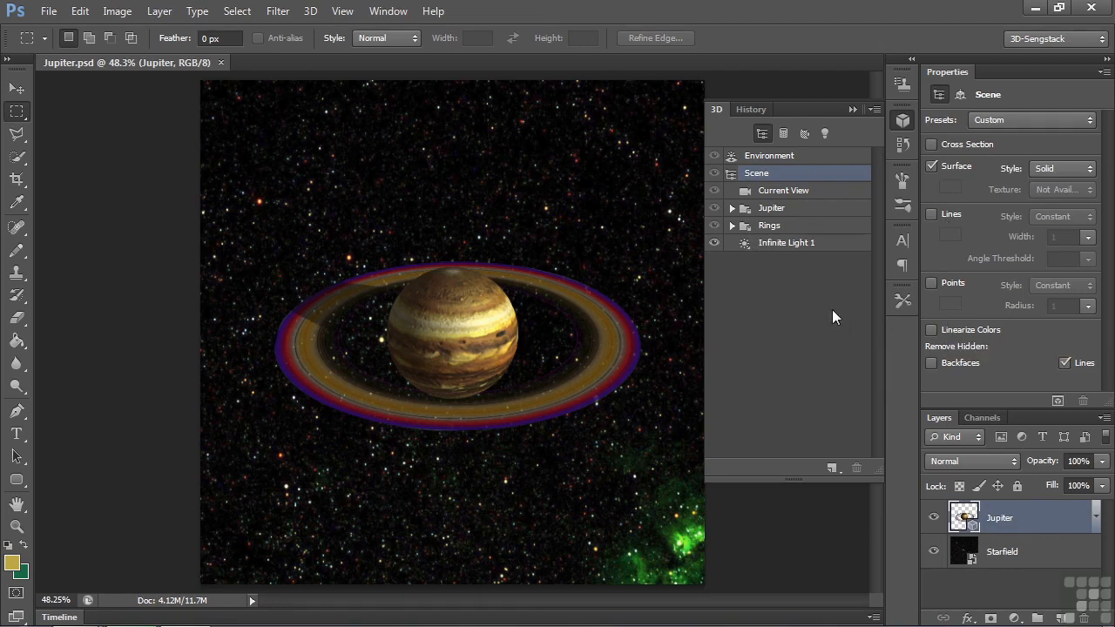
pyautogui.click(16, 90)
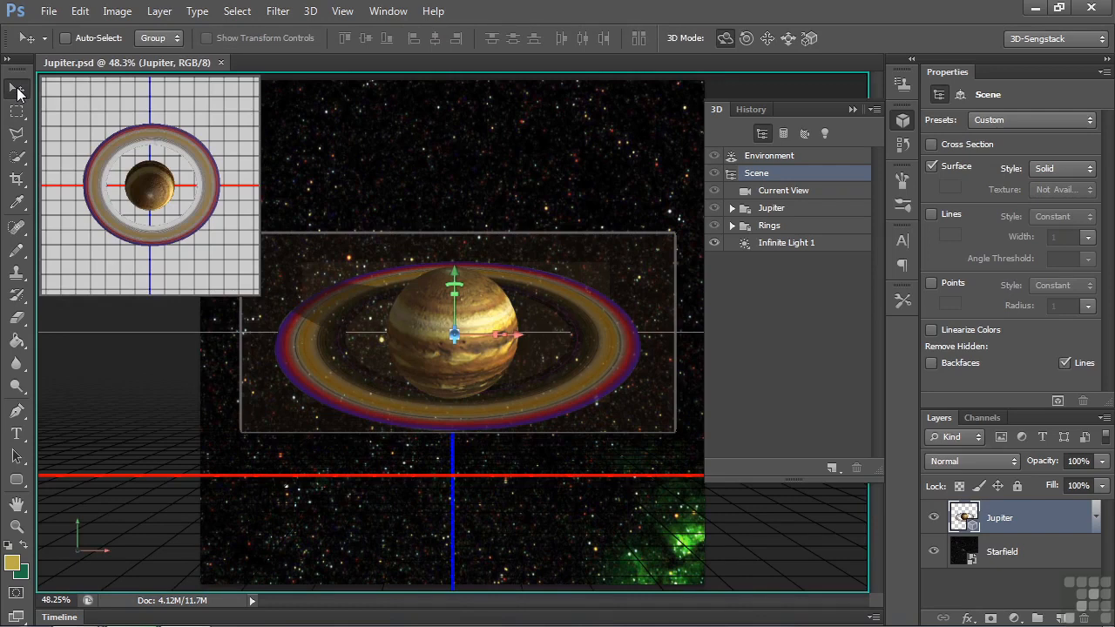
pyautogui.click(17, 112)
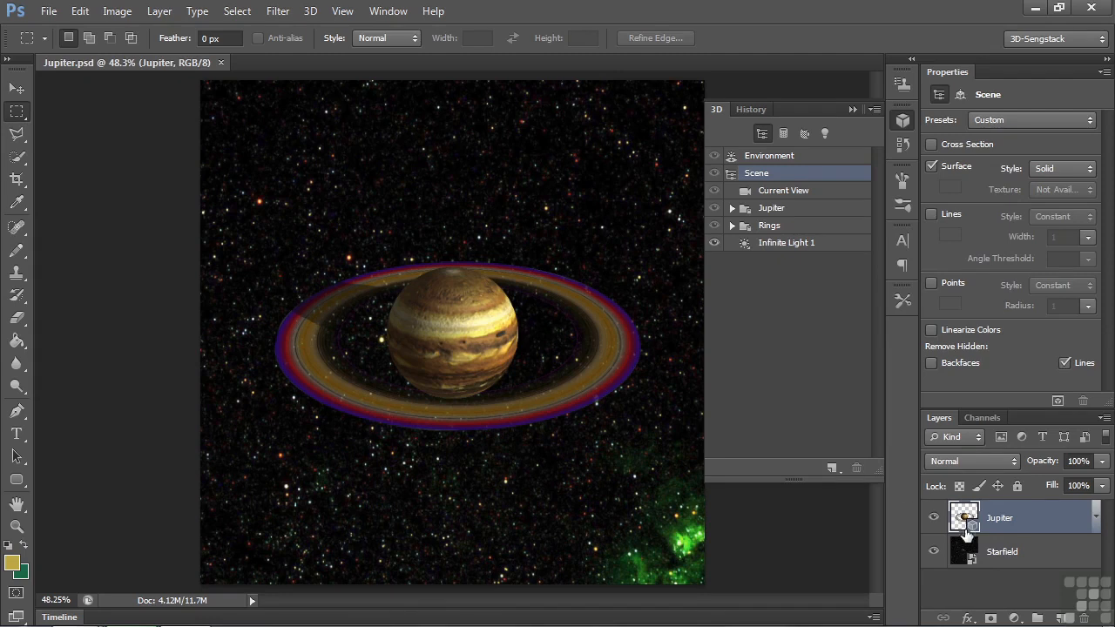
# Step: Try a Levels adjustment clipped to the Jupiter layer with a white input level of 249, and revert the document to its opened state
pyautogui.click(1014, 618)
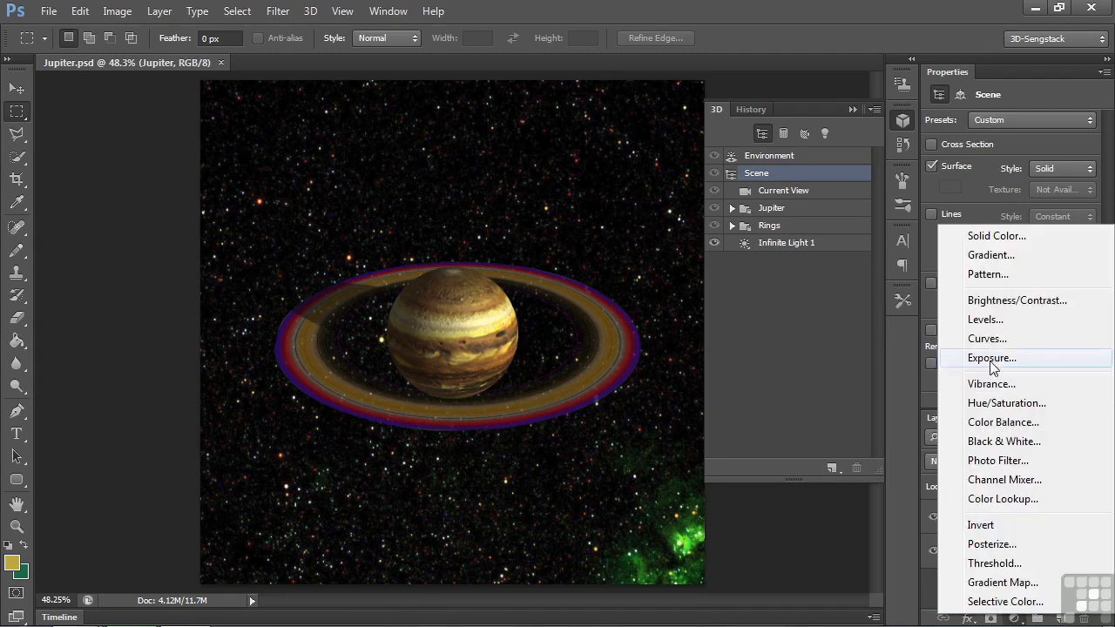
pyautogui.click(985, 320)
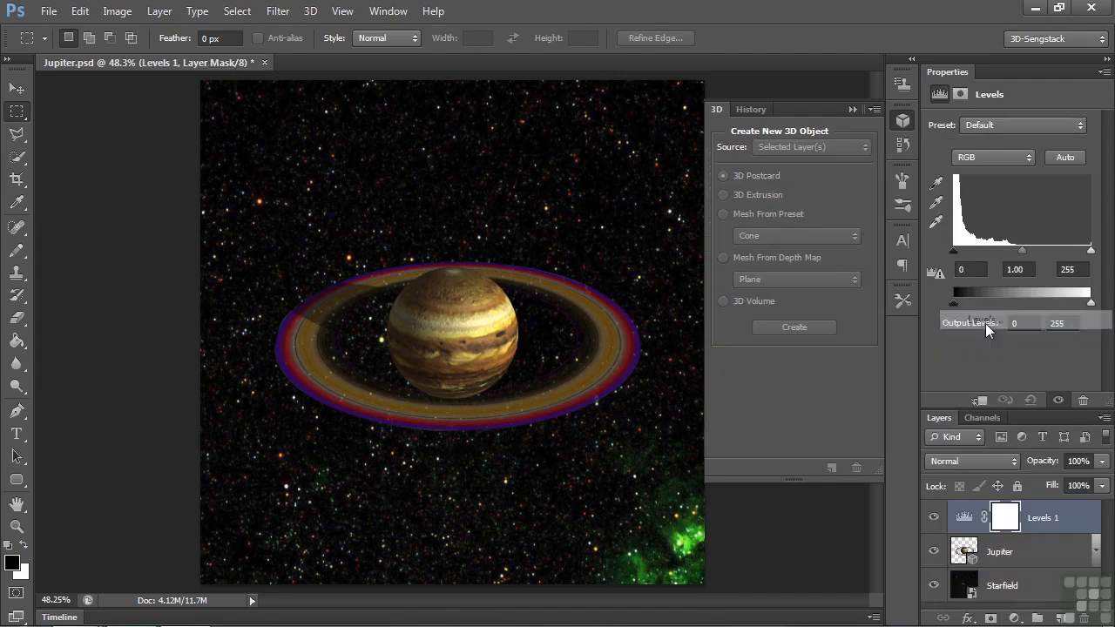
pyautogui.keyDown('alt'); pyautogui.click(1067, 534); pyautogui.keyUp('alt')
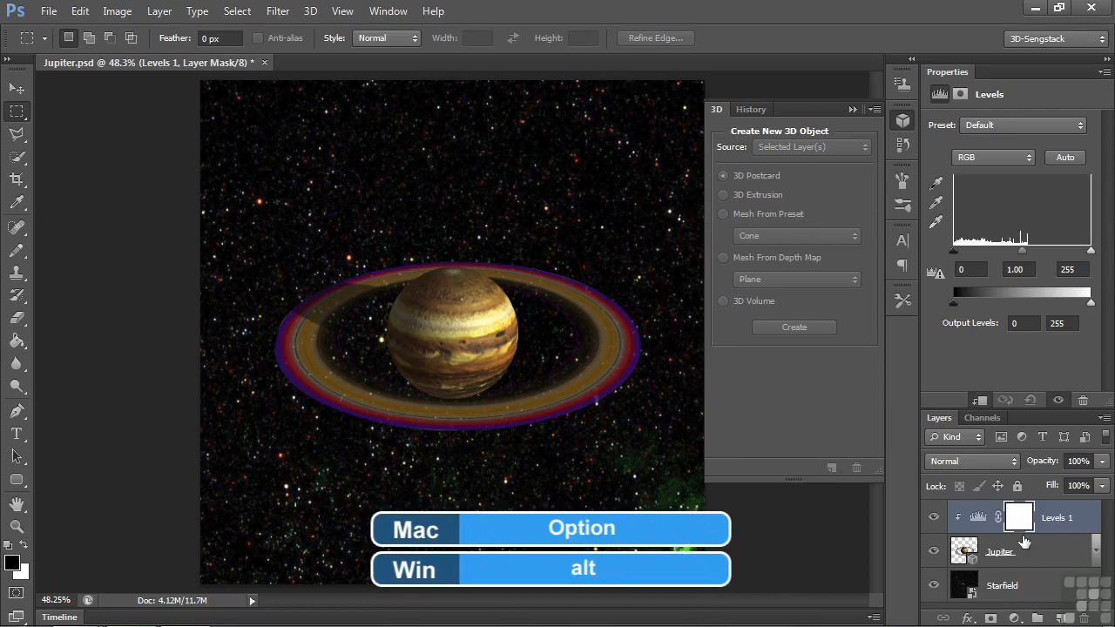
pyautogui.moveTo(1091, 251)
pyautogui.mouseDown()
pyautogui.moveTo(1063, 258)
pyautogui.moveTo(1089, 253)
pyautogui.mouseUp()
pyautogui.moveTo(954, 252); pyautogui.dragTo(932, 252)
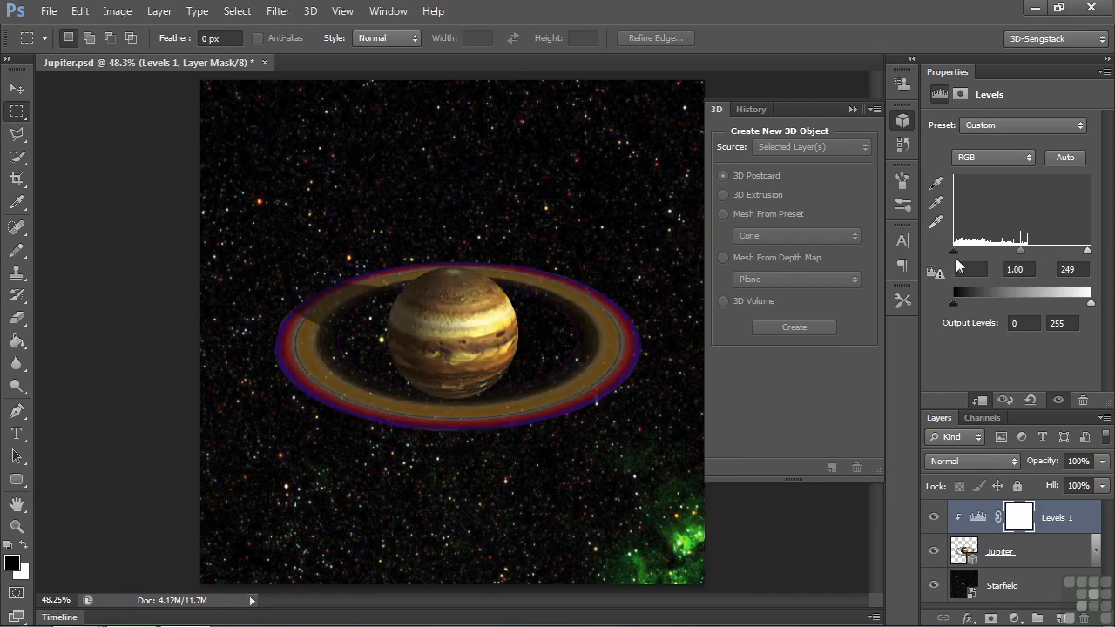
pyautogui.click(752, 109)
pyautogui.click(767, 163)
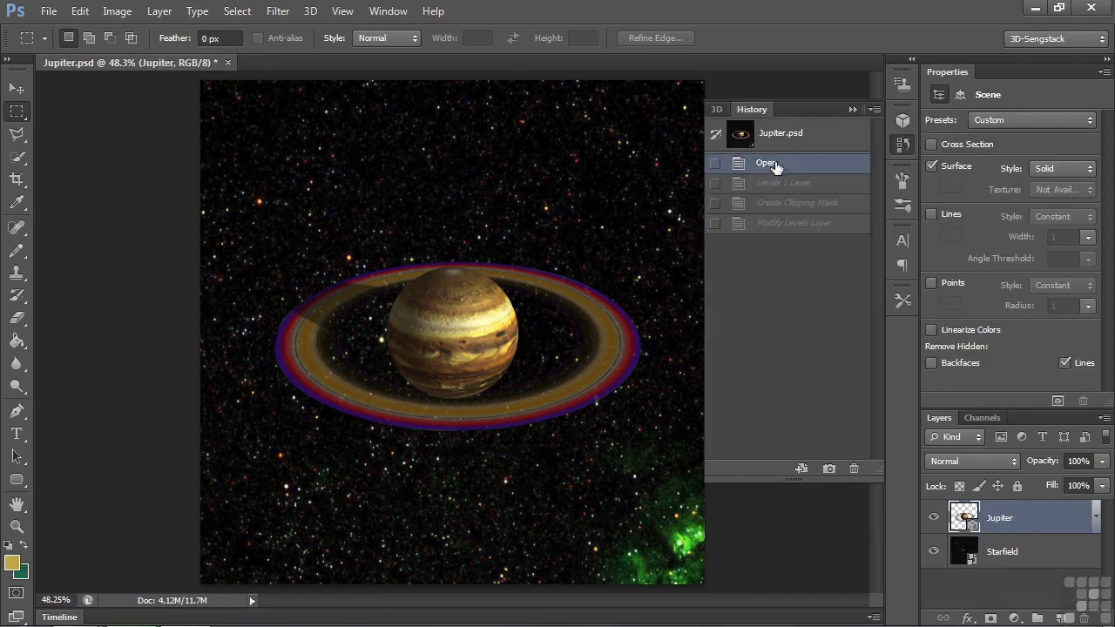
# Step: Select Infinite Light 1 in the Jupiter 3D scene and slightly rotate its direction with the on-canvas light handle
pyautogui.click(19, 91)
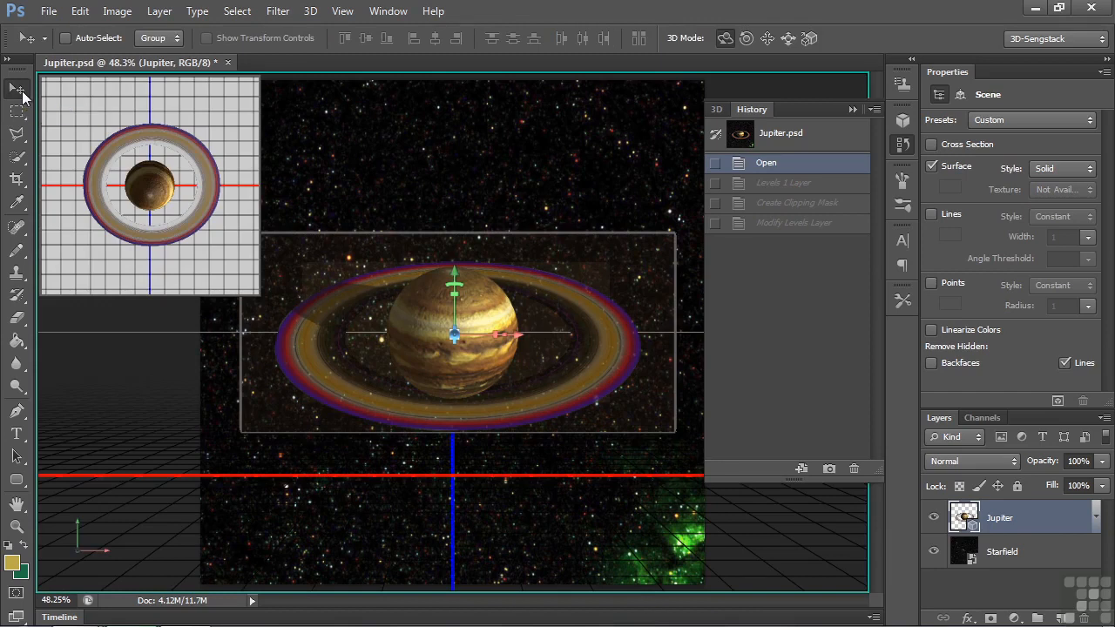
pyautogui.click(716, 109)
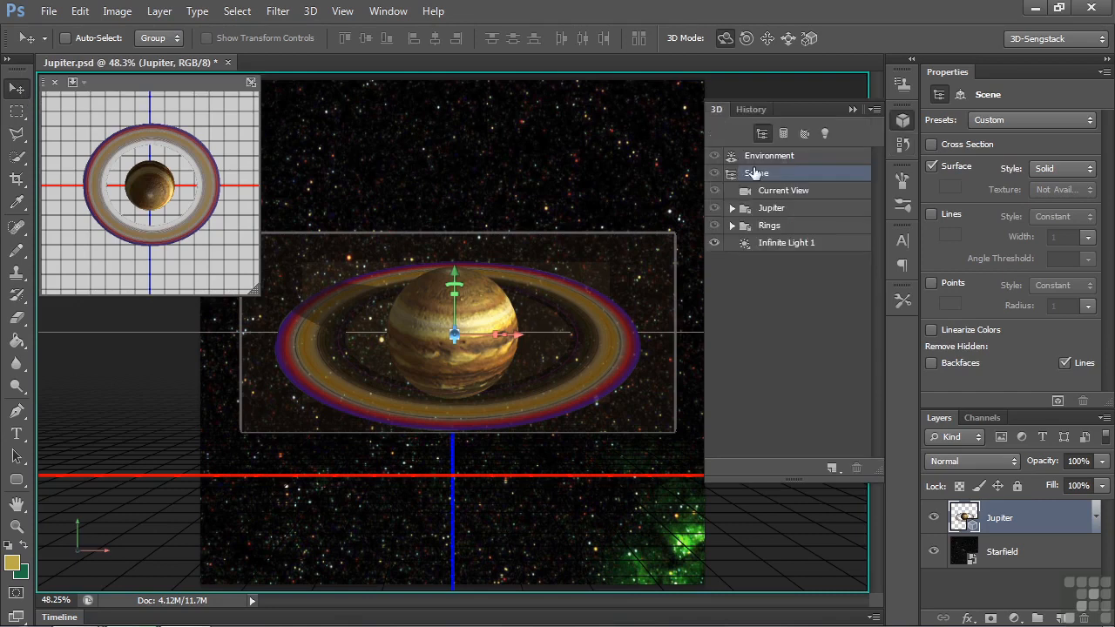
pyautogui.click(768, 248)
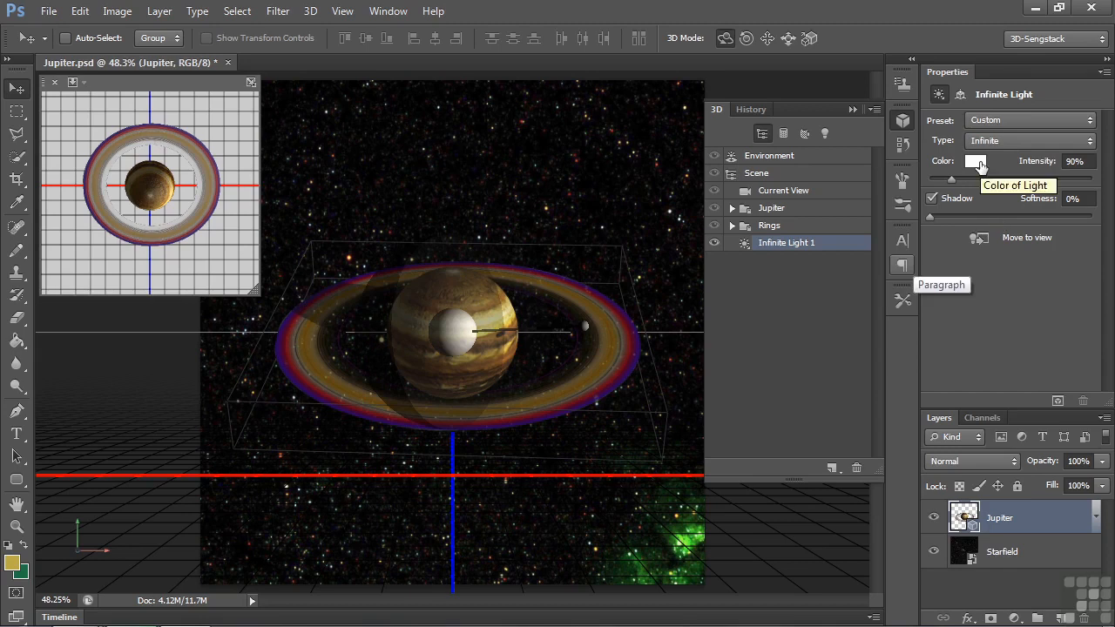
pyautogui.click(852, 109)
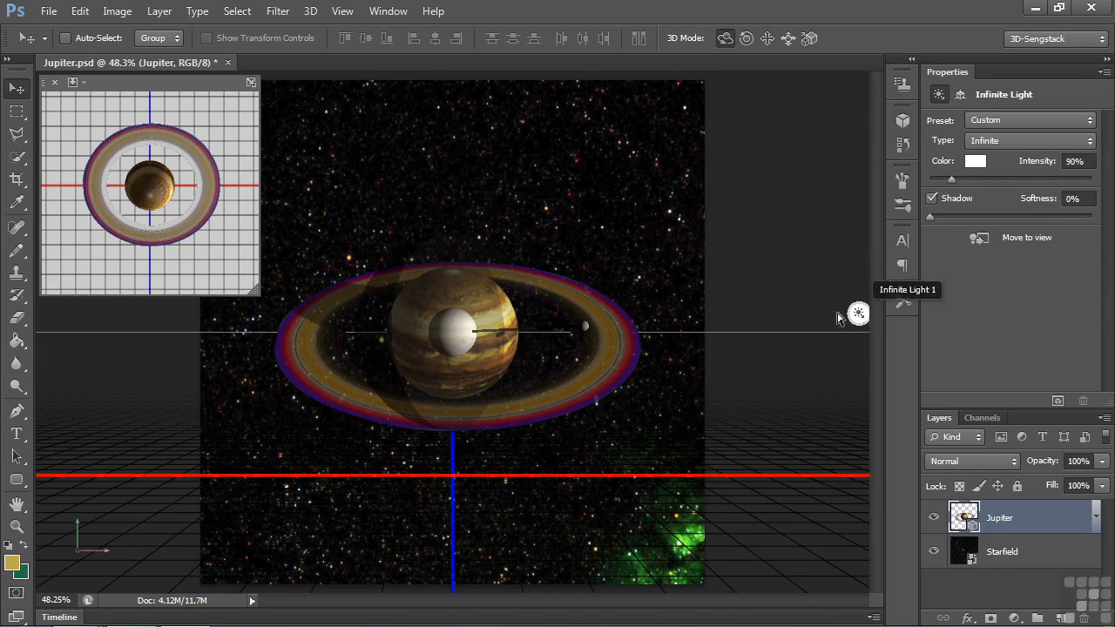
pyautogui.moveTo(585, 327)
pyautogui.mouseDown()
pyautogui.moveTo(586, 311)
pyautogui.moveTo(588, 345)
pyautogui.moveTo(589, 327)
pyautogui.mouseUp()
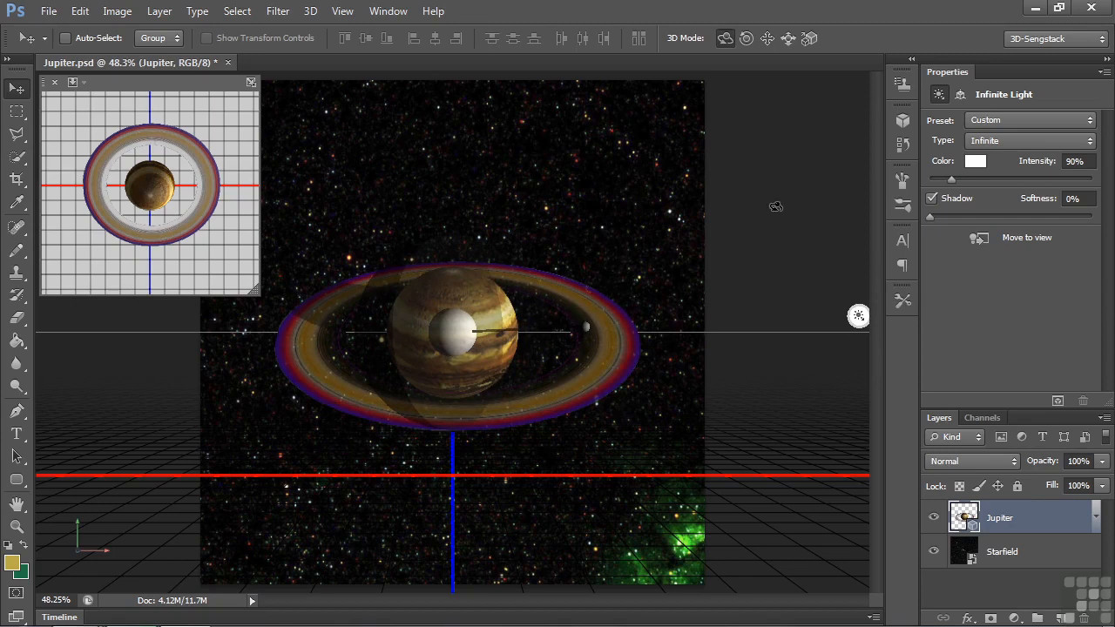
# Step: Expand the Jupiter and Rings groups in the 3D scene and select the planet's Sphere_Material
pyautogui.click(904, 122)
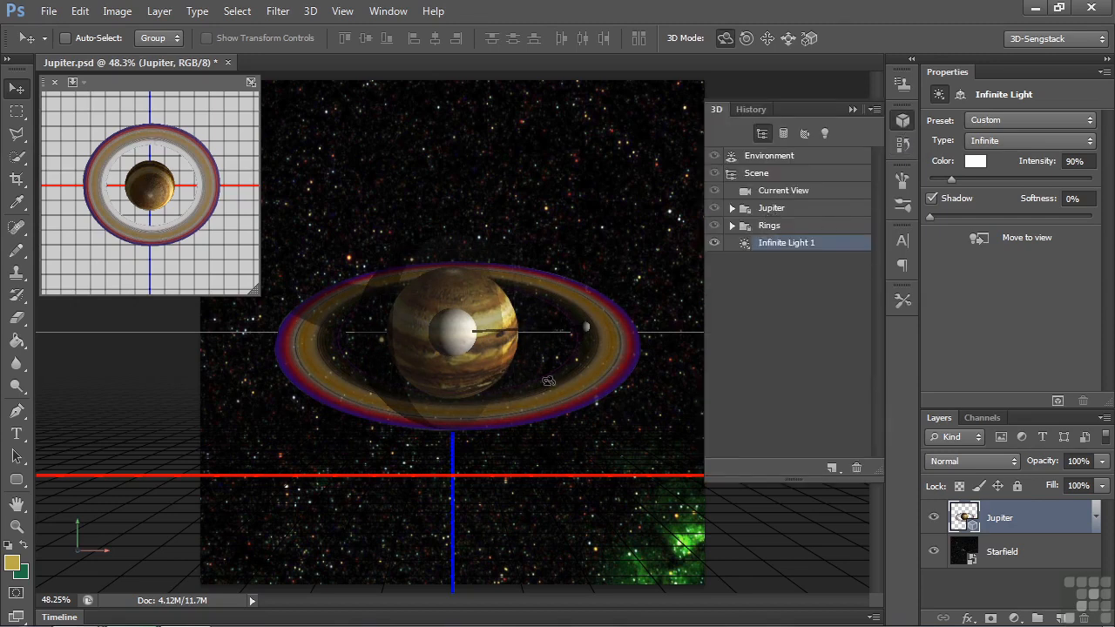
pyautogui.click(732, 208)
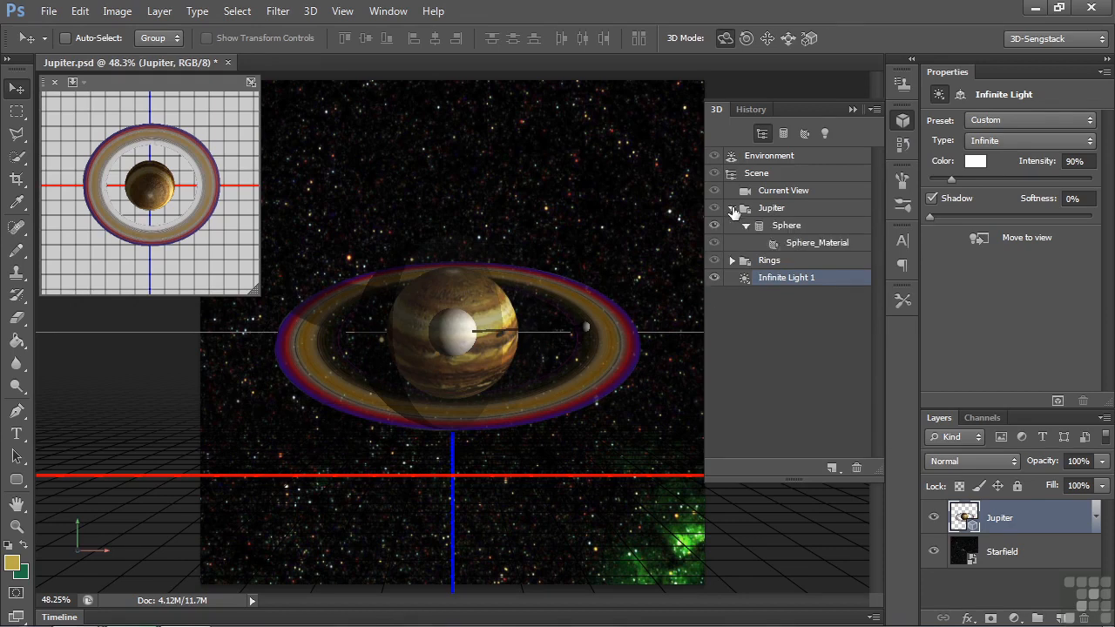
pyautogui.click(733, 260)
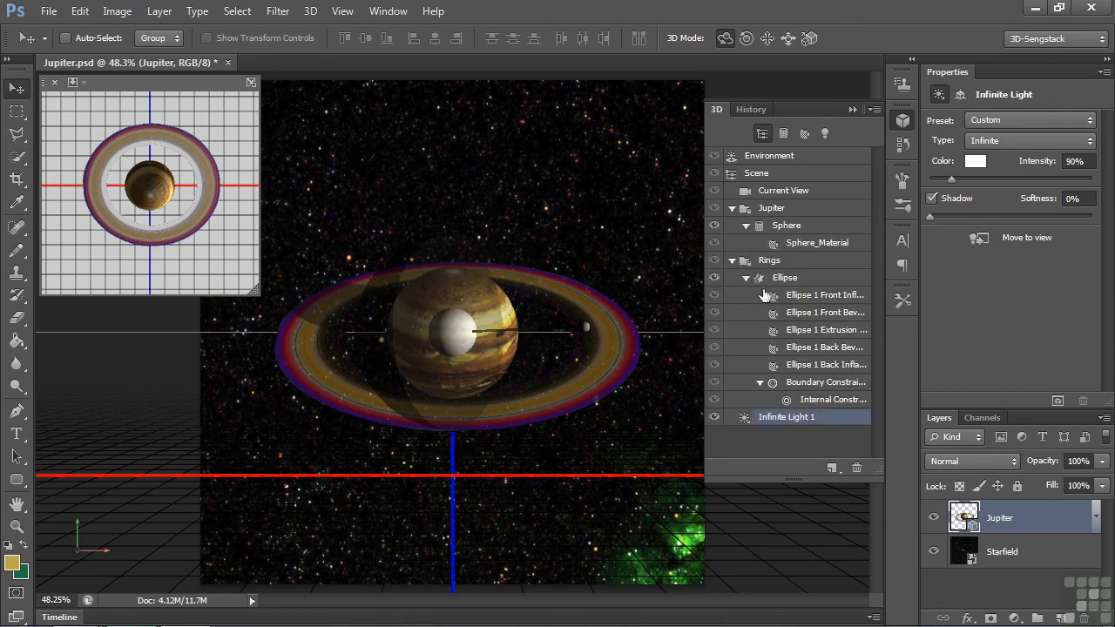
pyautogui.click(799, 244)
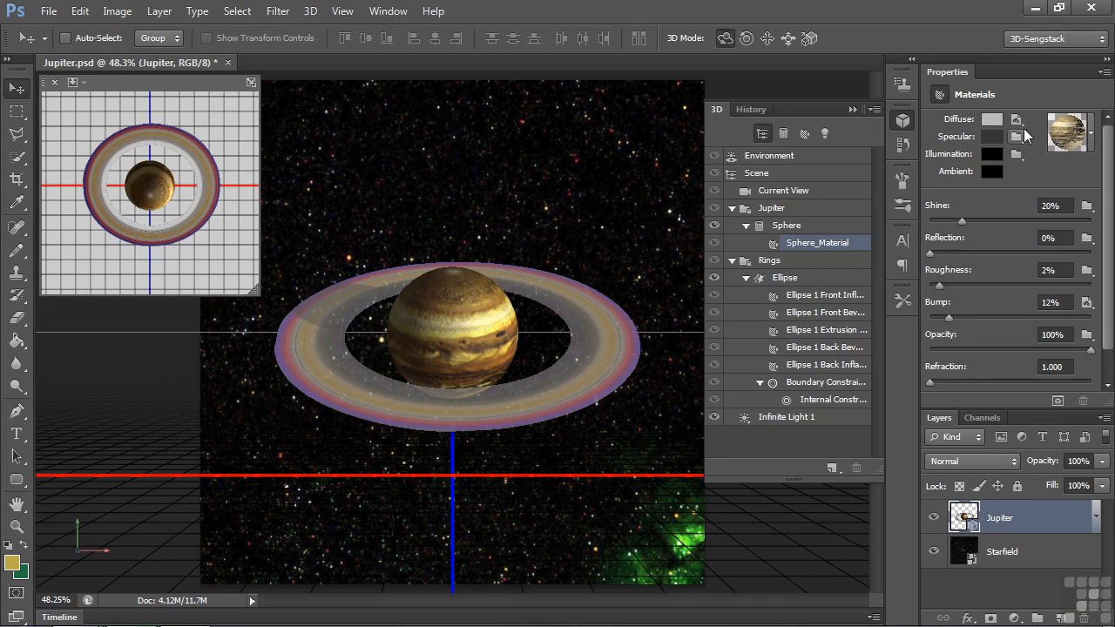
# Step: Open the sphere material's diffuse texture for editing and clear the view of the whole texture image
pyautogui.moveTo(1025, 130)
pyautogui.click(1022, 127)
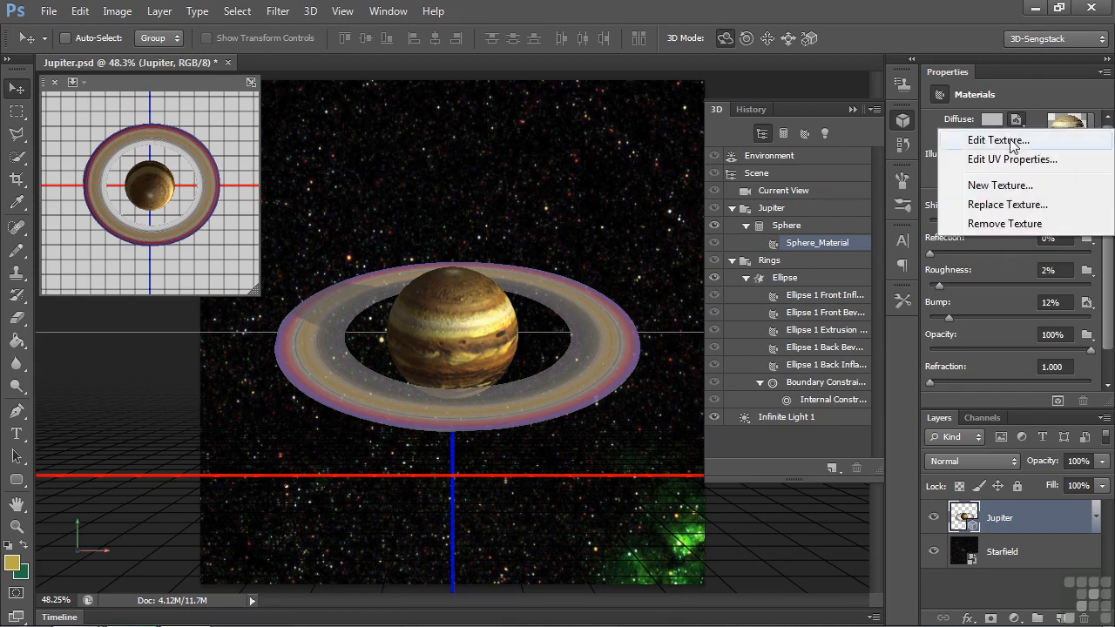
pyautogui.click(1010, 139)
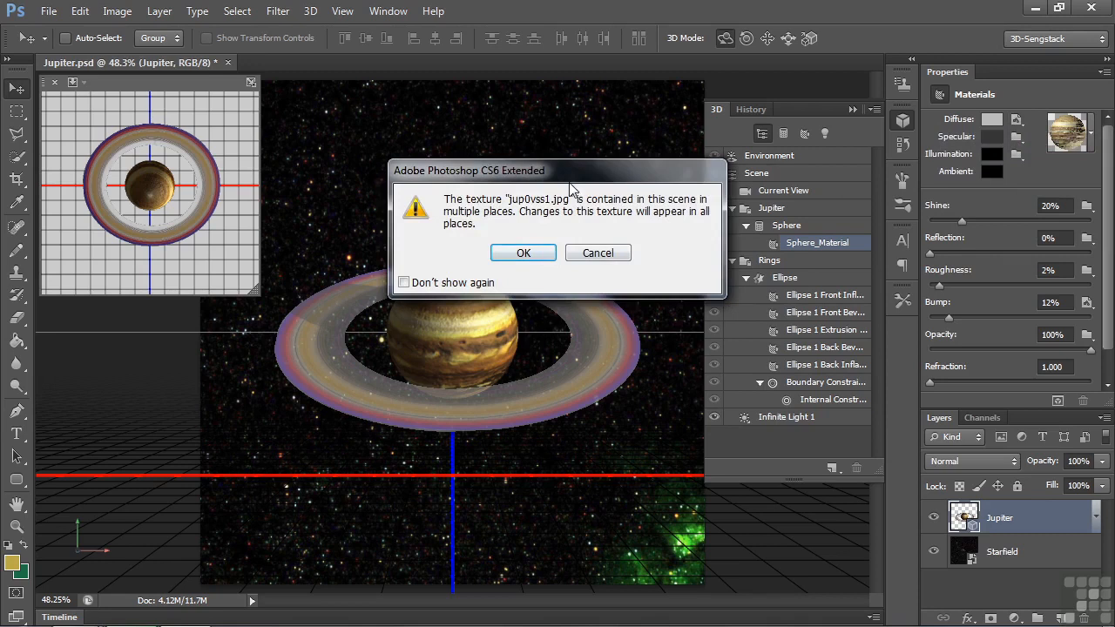
pyautogui.click(524, 253)
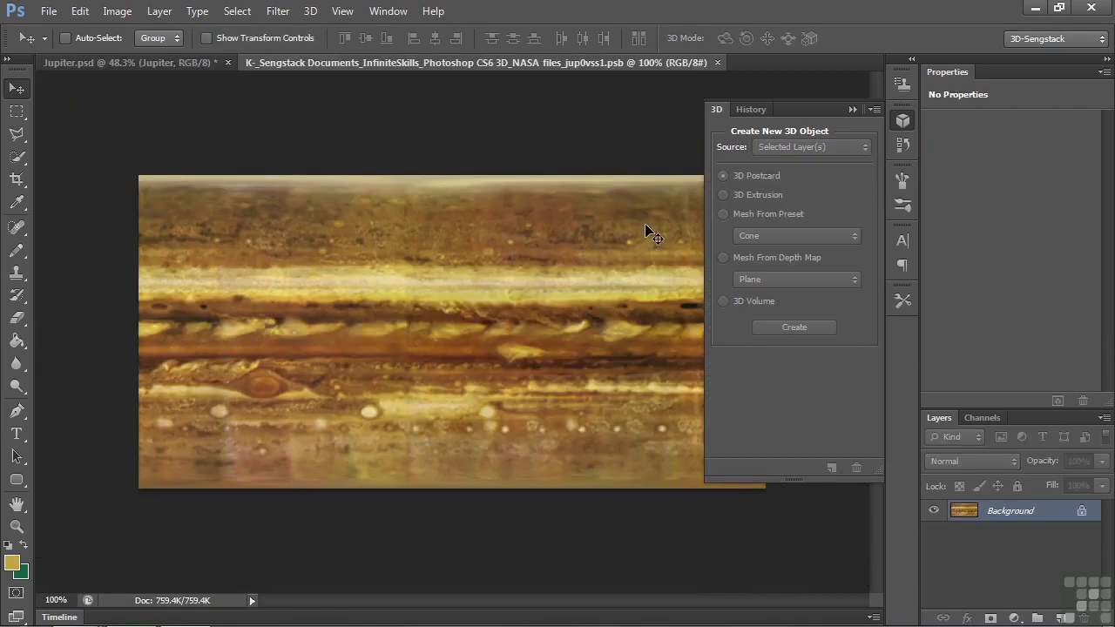
pyautogui.click(852, 108)
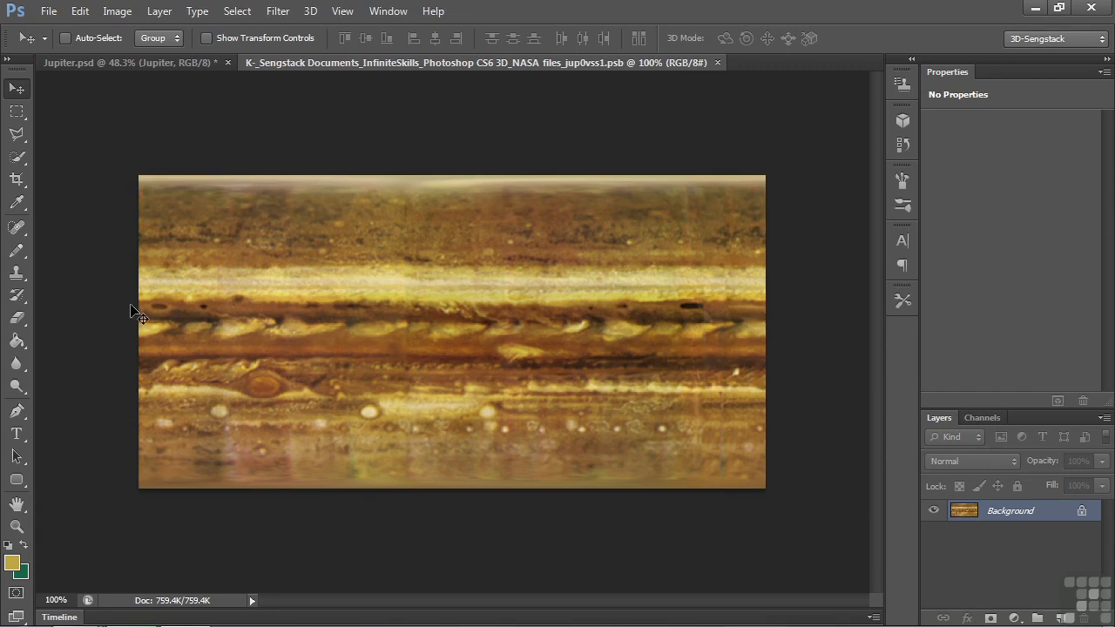
# Step: Try the Offset filter on the planet texture with a horizontal shift of +321 pixels and Wrap Around, and close the texture document
pyautogui.click(277, 12)
pyautogui.moveTo(305, 319)
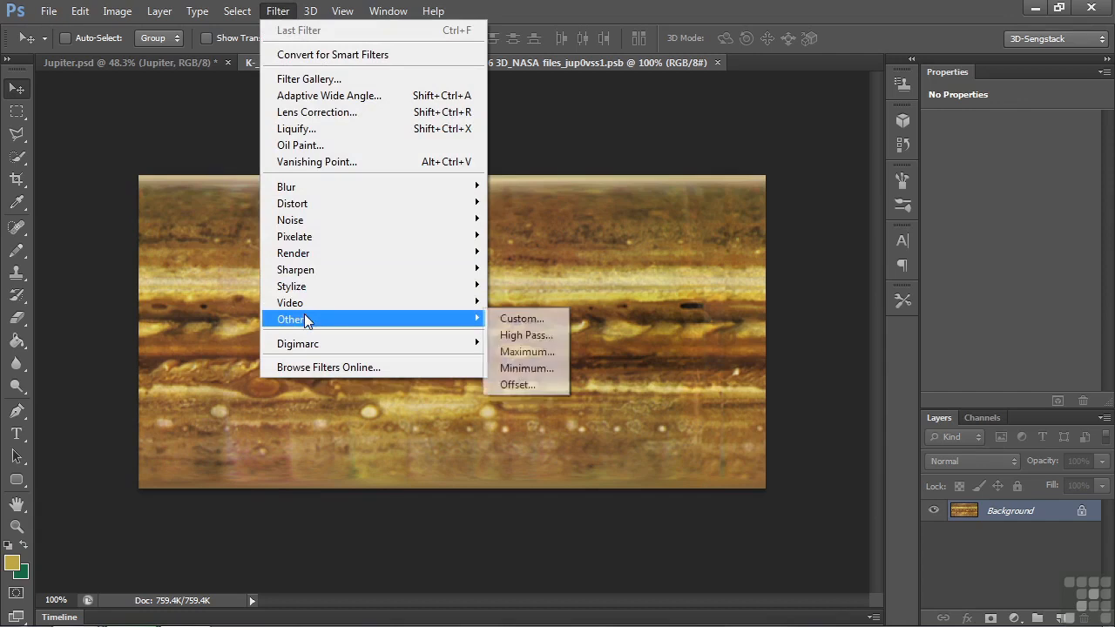
pyautogui.click(519, 381)
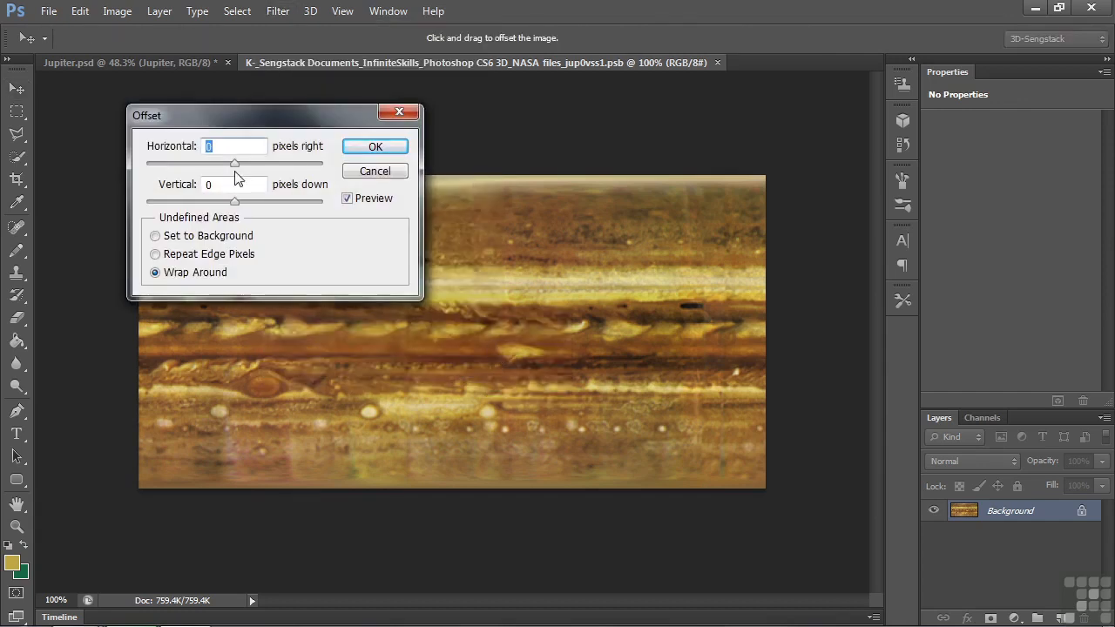
pyautogui.moveTo(235, 170); pyautogui.dragTo(258, 170)
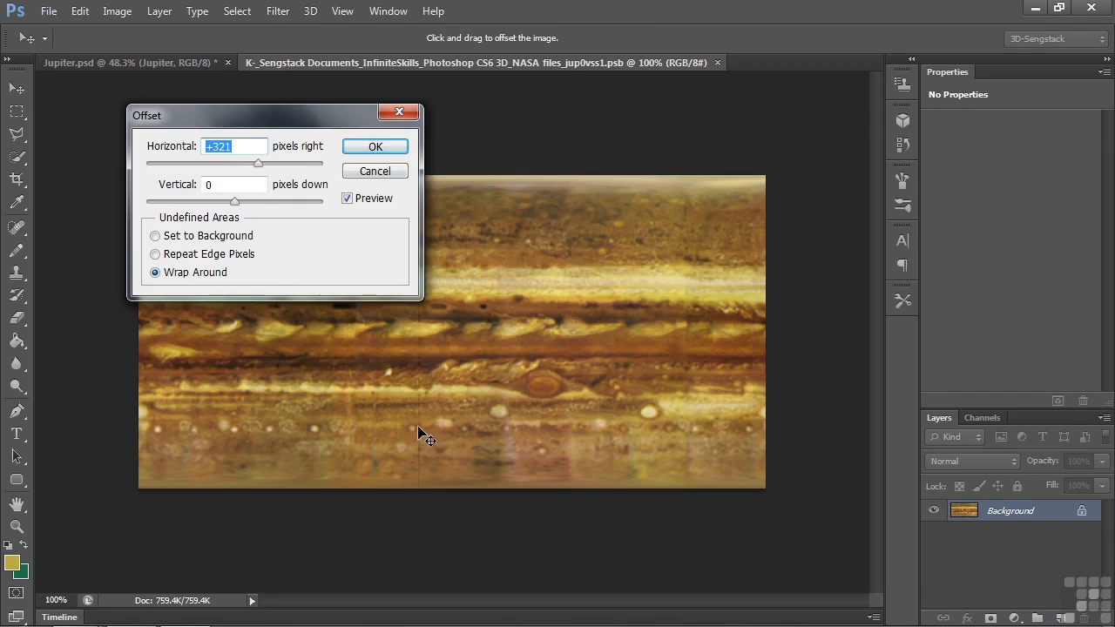
pyautogui.click(378, 174)
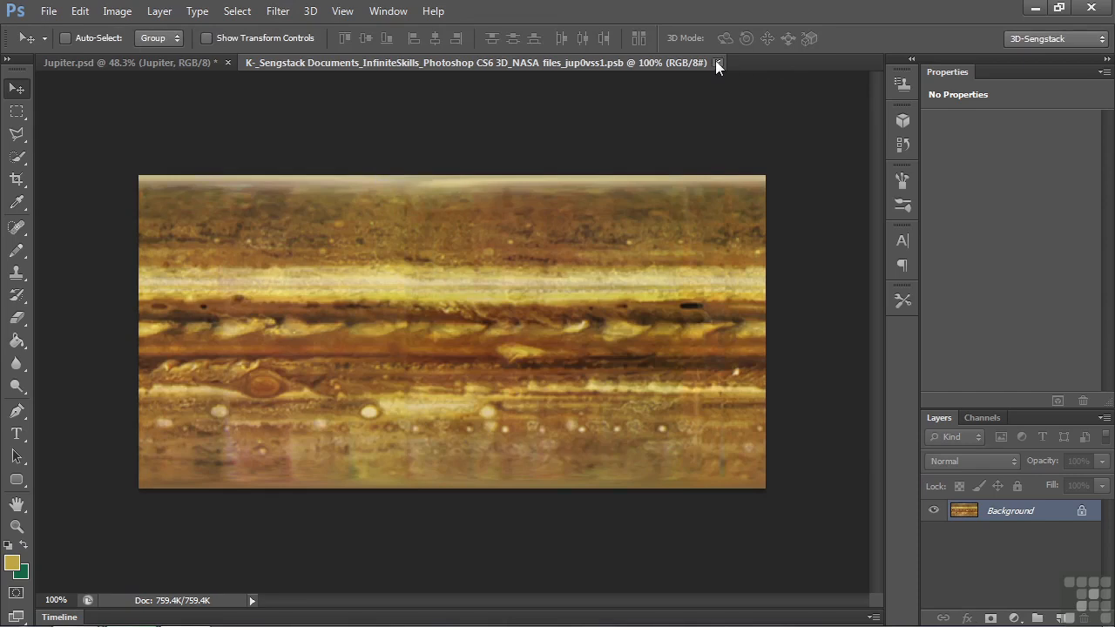
pyautogui.click(717, 63)
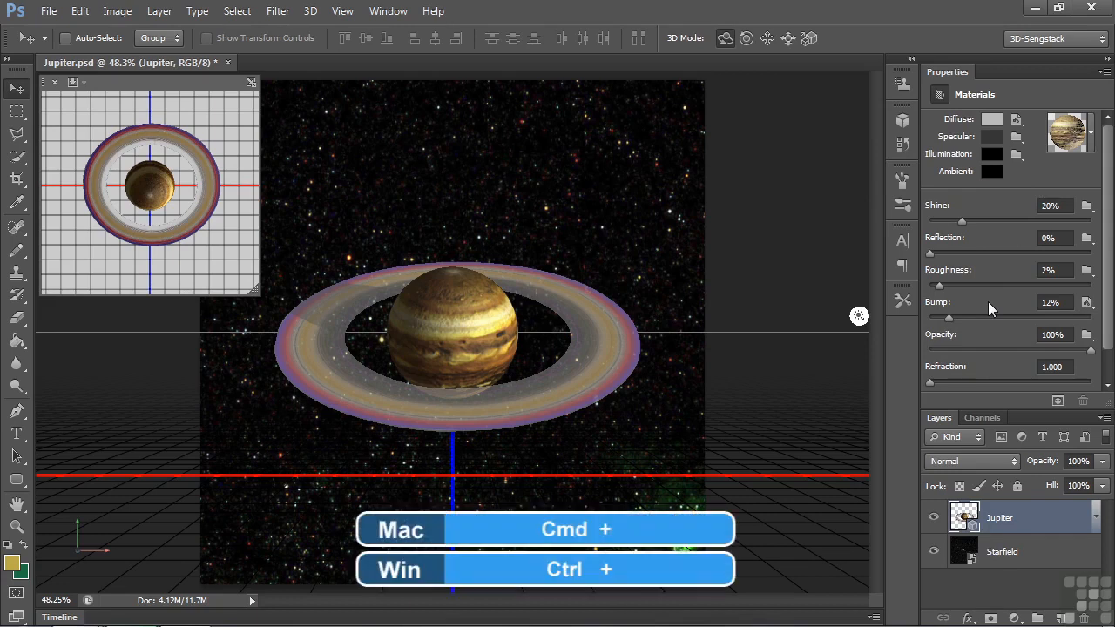
# Step: Set the planet material's Bump to 0% and render the 3D layer
pyautogui.hotkey('ctrl', '+')
pyautogui.hotkey('ctrl', '+')
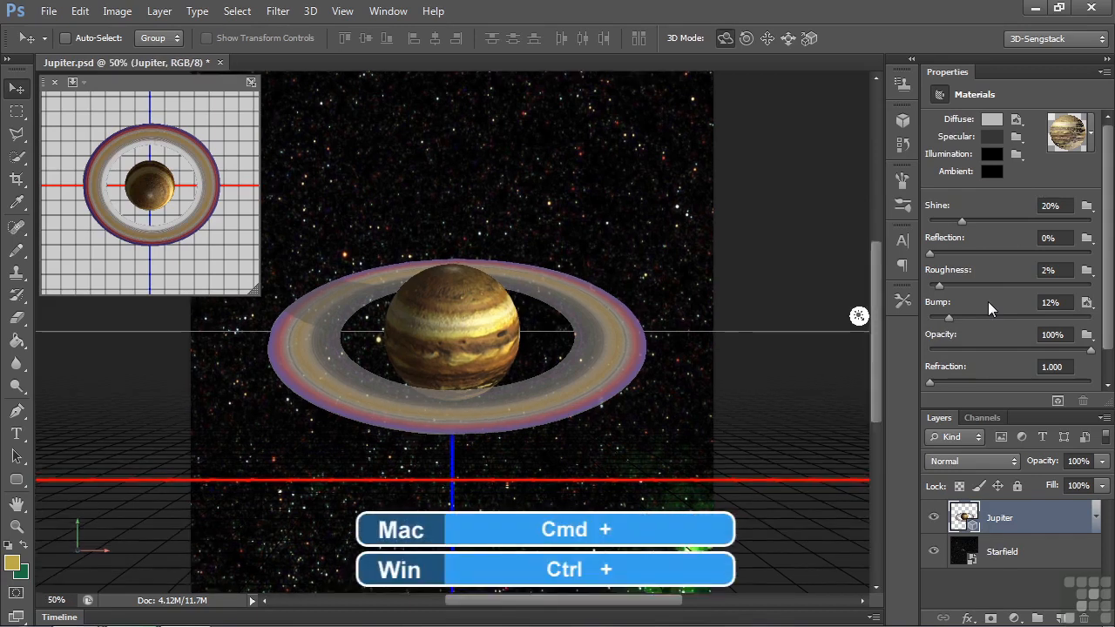
pyautogui.hotkey('ctrl', '+')
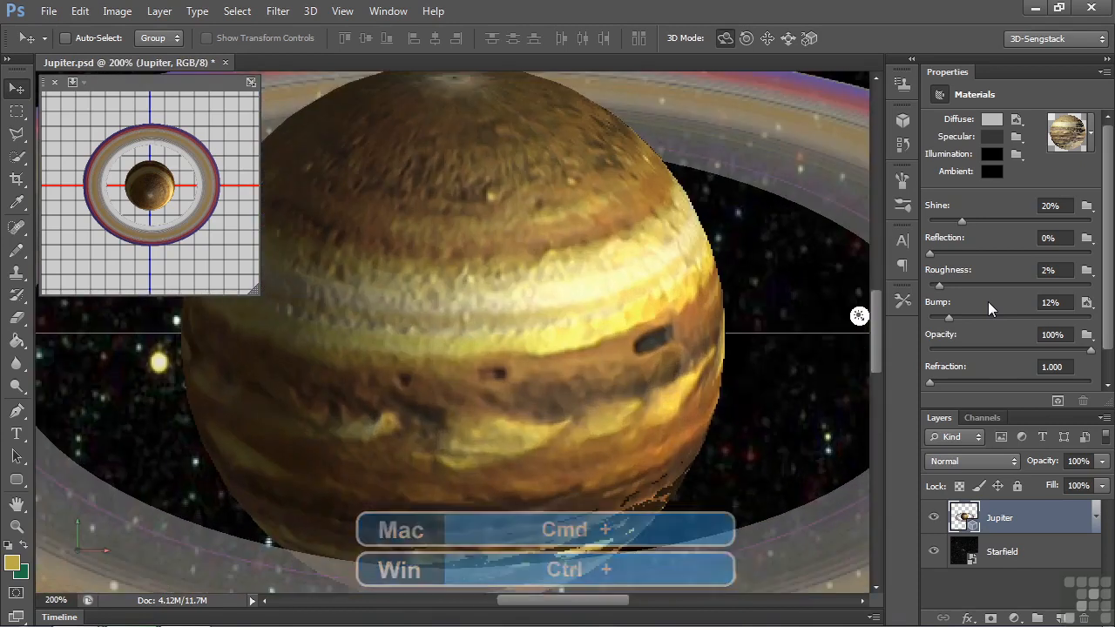
pyautogui.moveTo(949, 319); pyautogui.dragTo(929, 319)
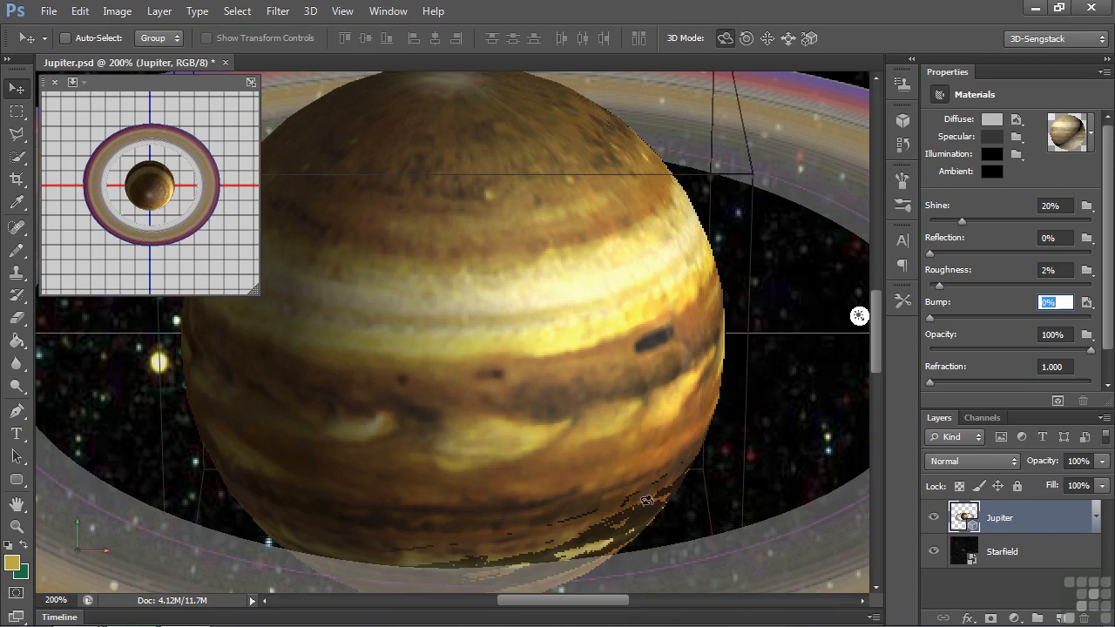
pyautogui.click(1058, 402)
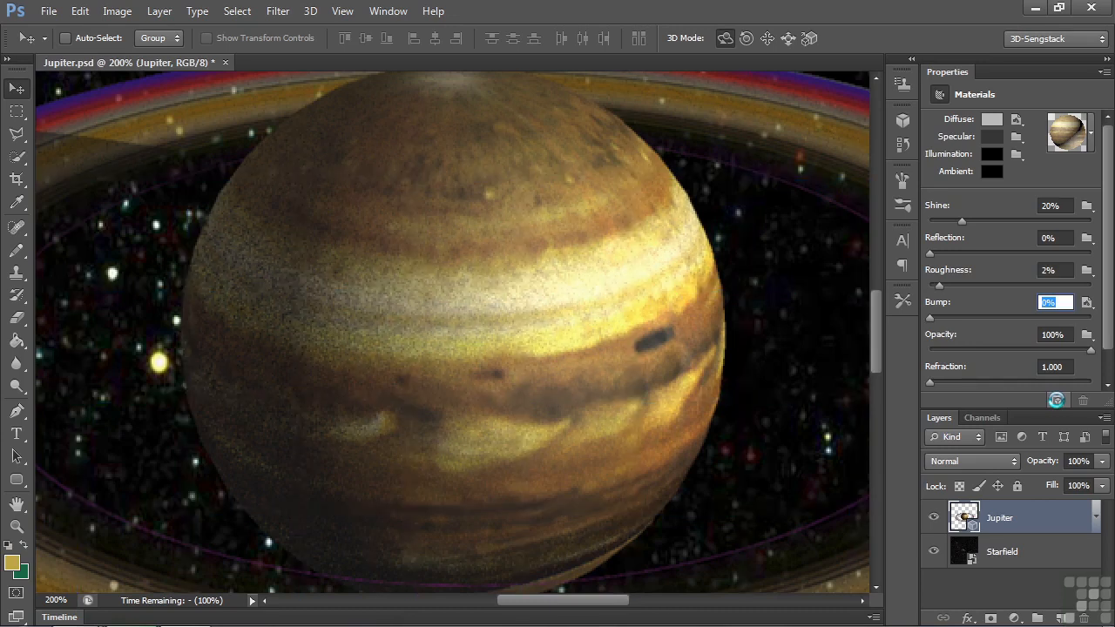
# Step: Stop the render and try the planet material's Bump at 23%, followed by a softer 10%
pyautogui.click(789, 347)
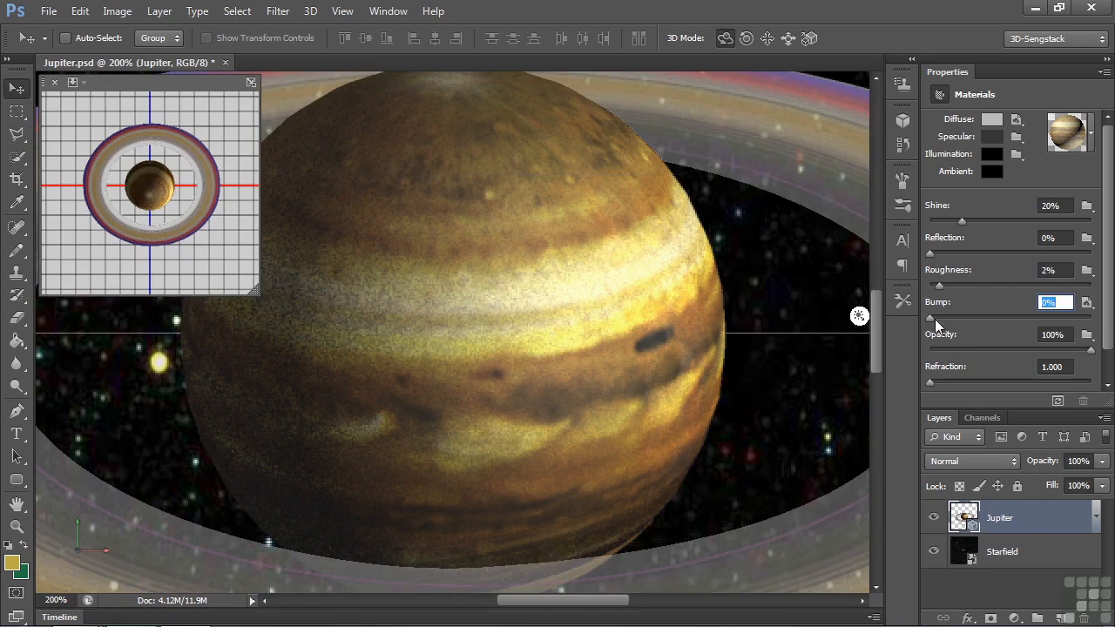
pyautogui.moveTo(929, 318); pyautogui.dragTo(968, 319)
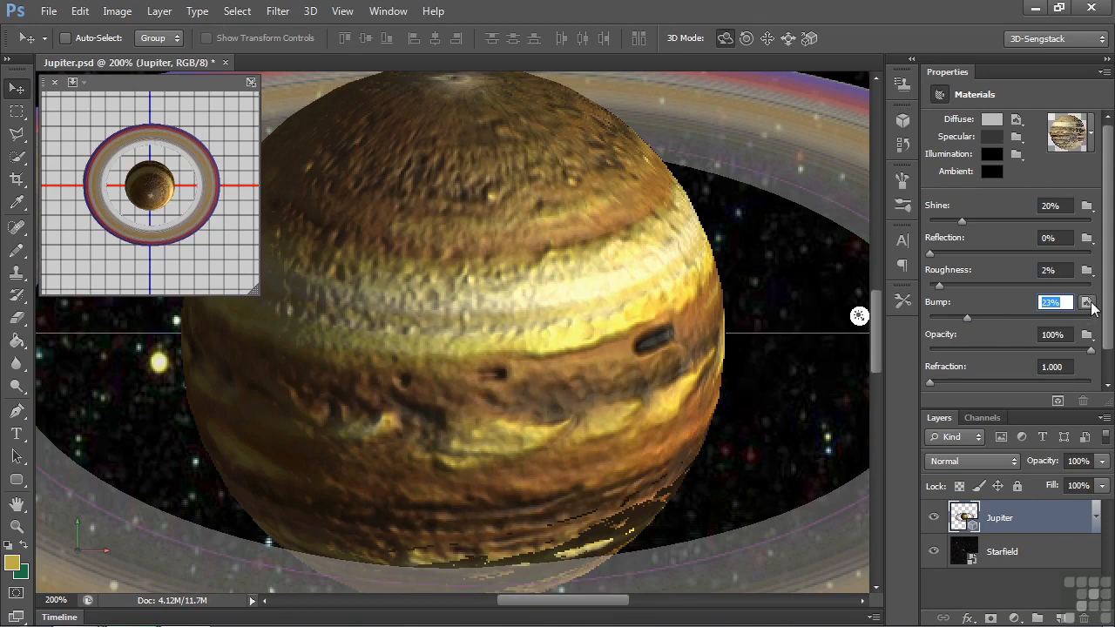
pyautogui.moveTo(1093, 308)
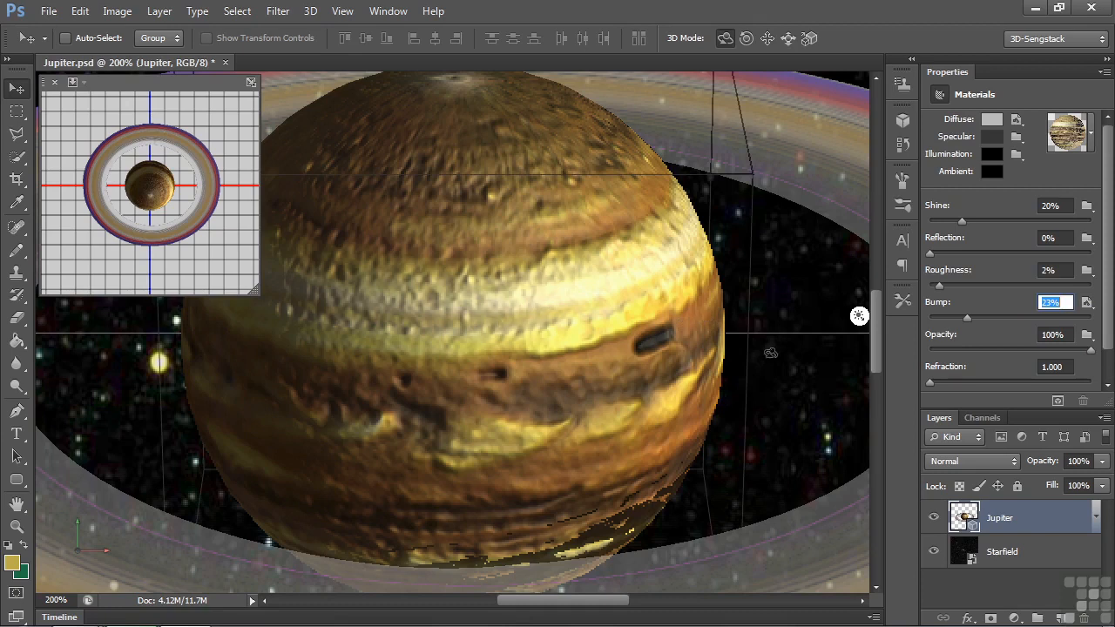
pyautogui.moveTo(954, 318); pyautogui.dragTo(947, 317)
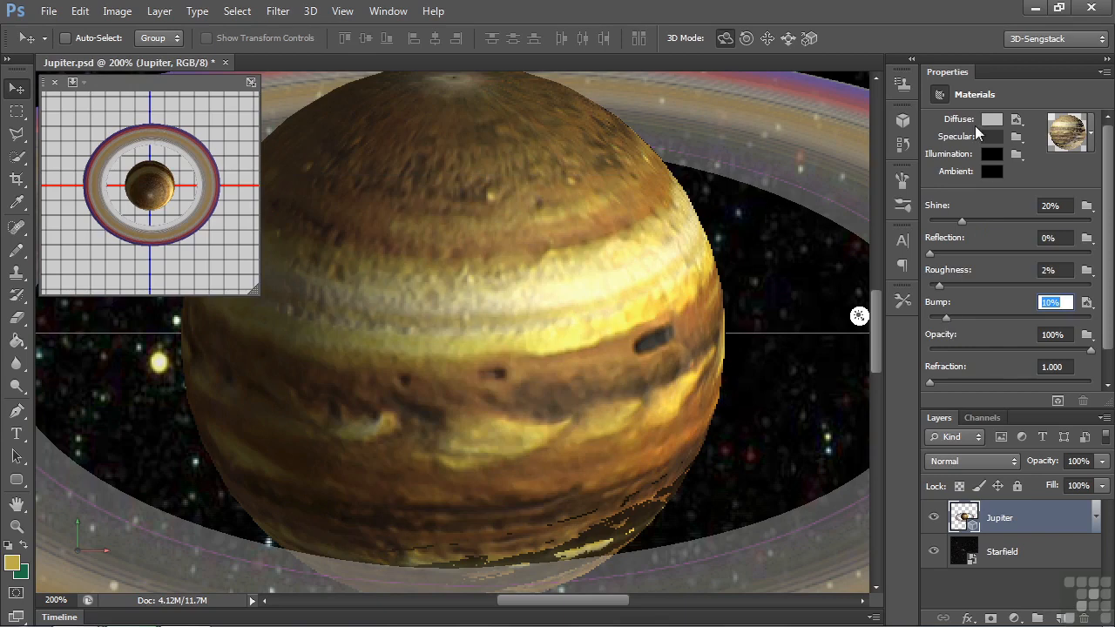
# Step: Show the whole document with the 3D scene list and compare the 3D options of the Starfield and Jupiter layers
pyautogui.moveTo(615, 279); pyautogui.dragTo(495, 336)
pyautogui.hotkey('ctrl', '0')
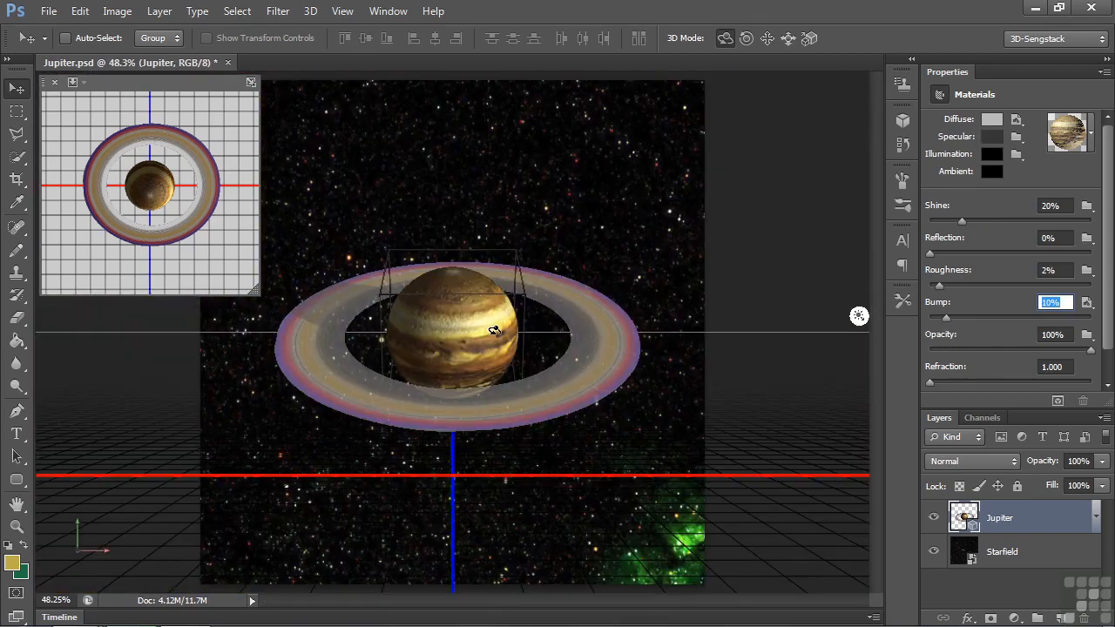
pyautogui.click(903, 122)
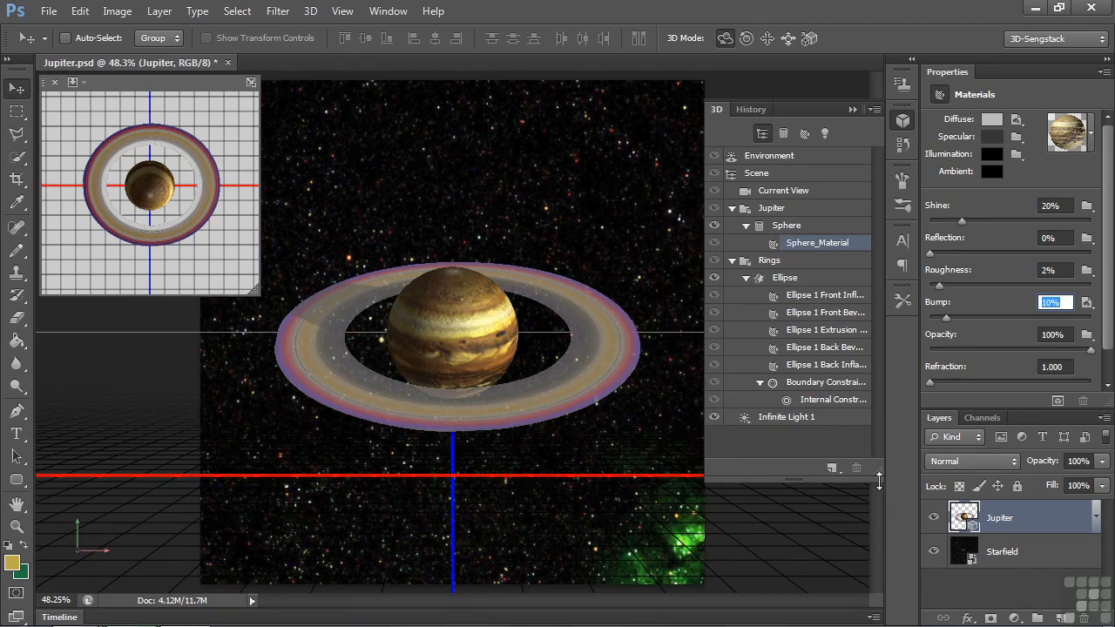
pyautogui.click(1019, 557)
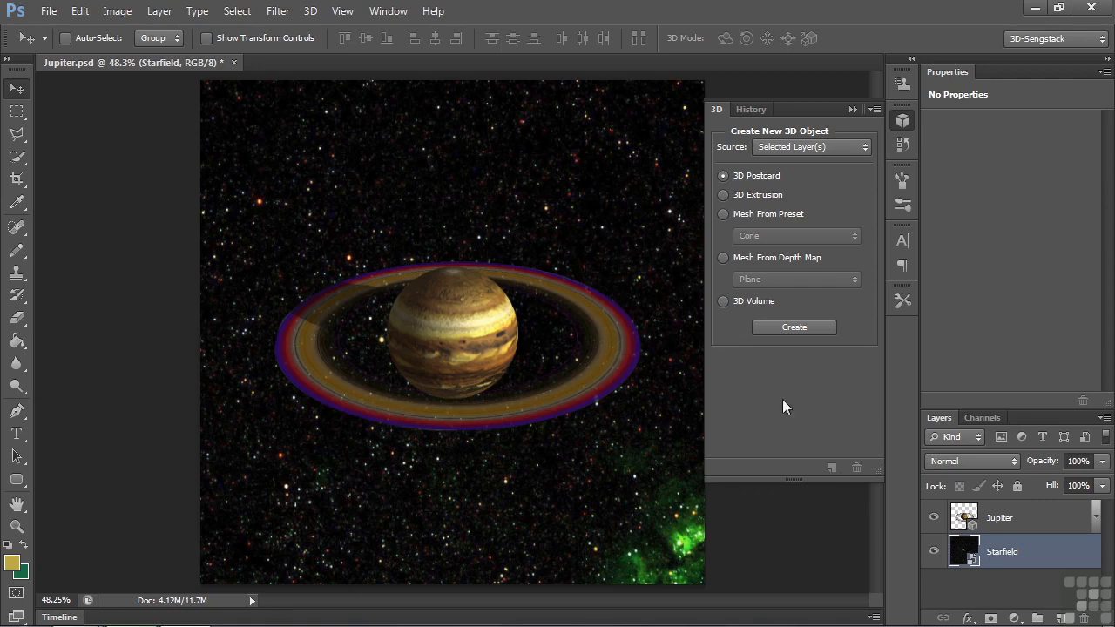
pyautogui.click(998, 519)
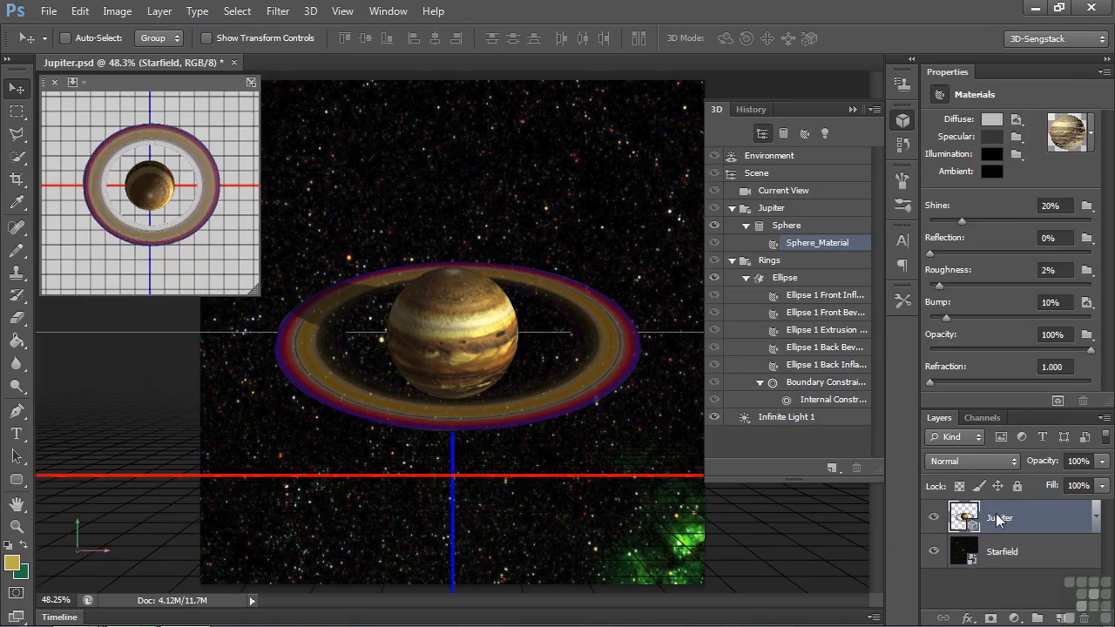
# Step: Select the Ellipse mesh in the Rings group and rotate it slightly around its X axis
pyautogui.click(775, 280)
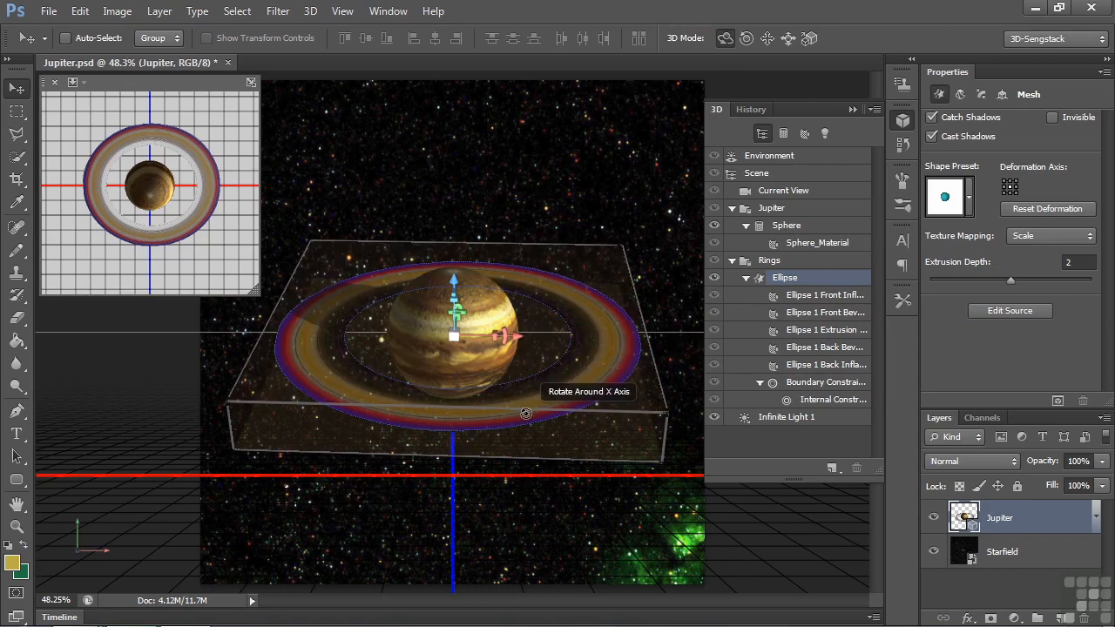
pyautogui.moveTo(526, 413); pyautogui.dragTo(501, 349)
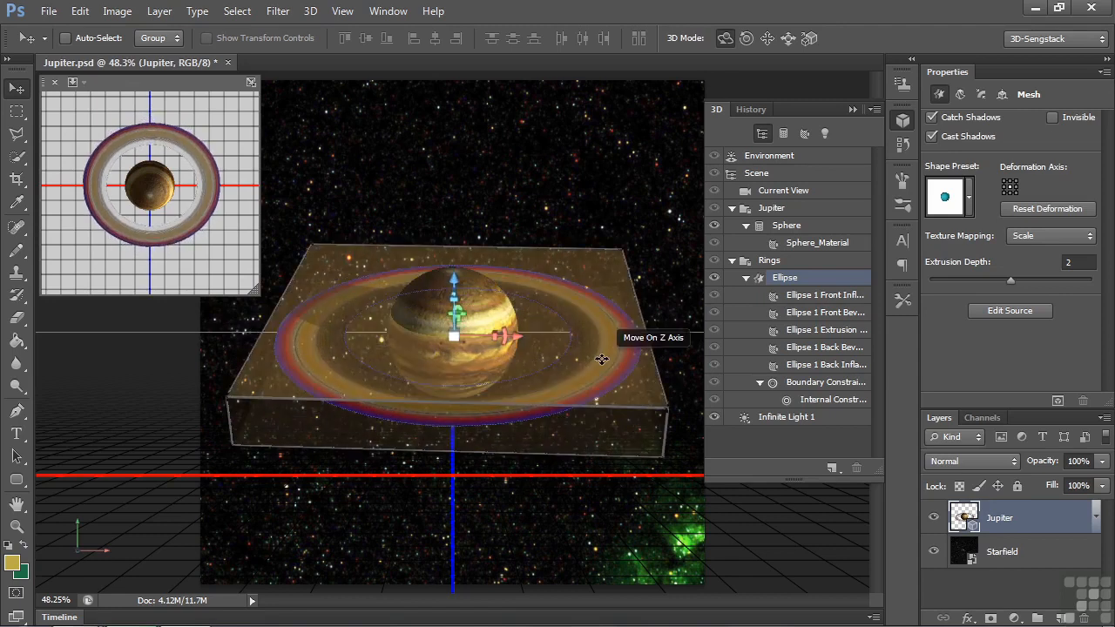
# Step: Open the diffuse texture of the rings' front inflation material to examine its image and gradient, and close the texture document
pyautogui.click(816, 300)
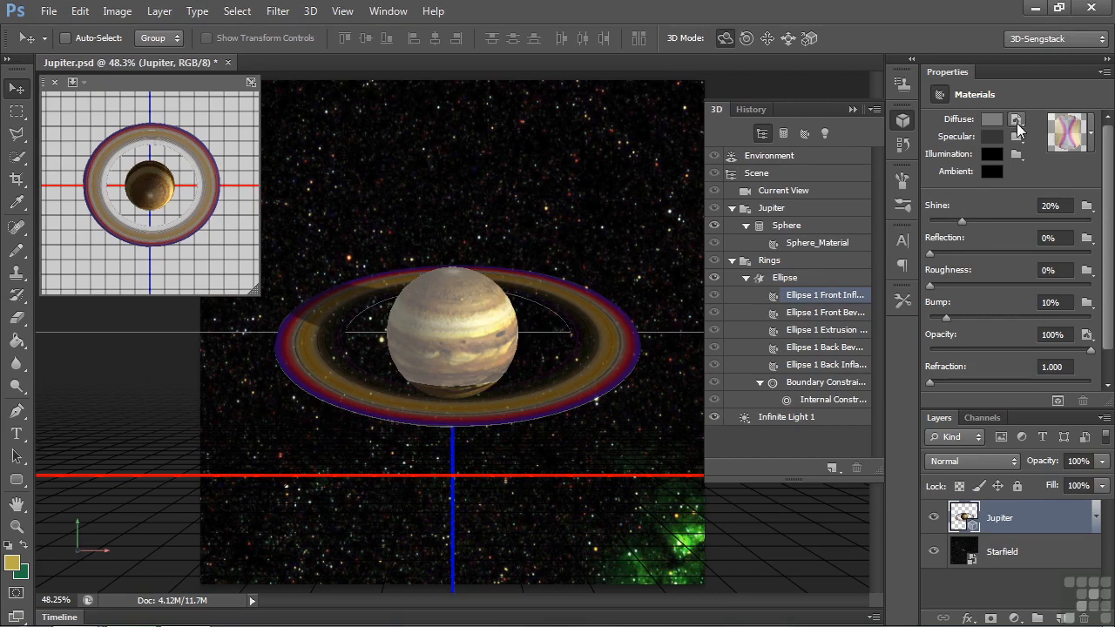
pyautogui.click(1017, 124)
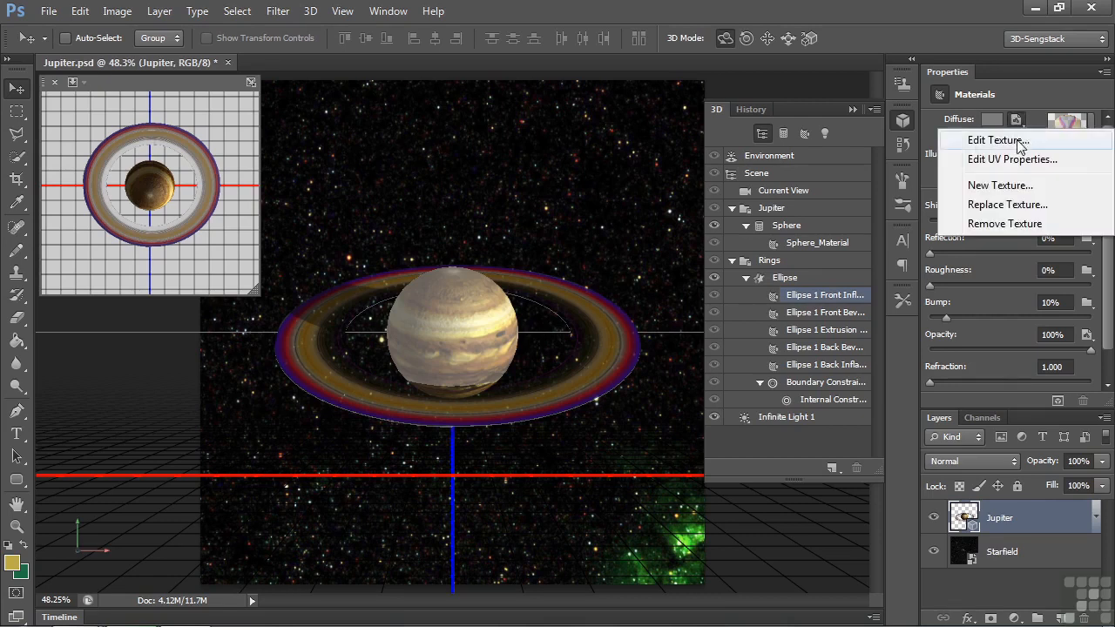
pyautogui.click(1018, 143)
pyautogui.click(524, 252)
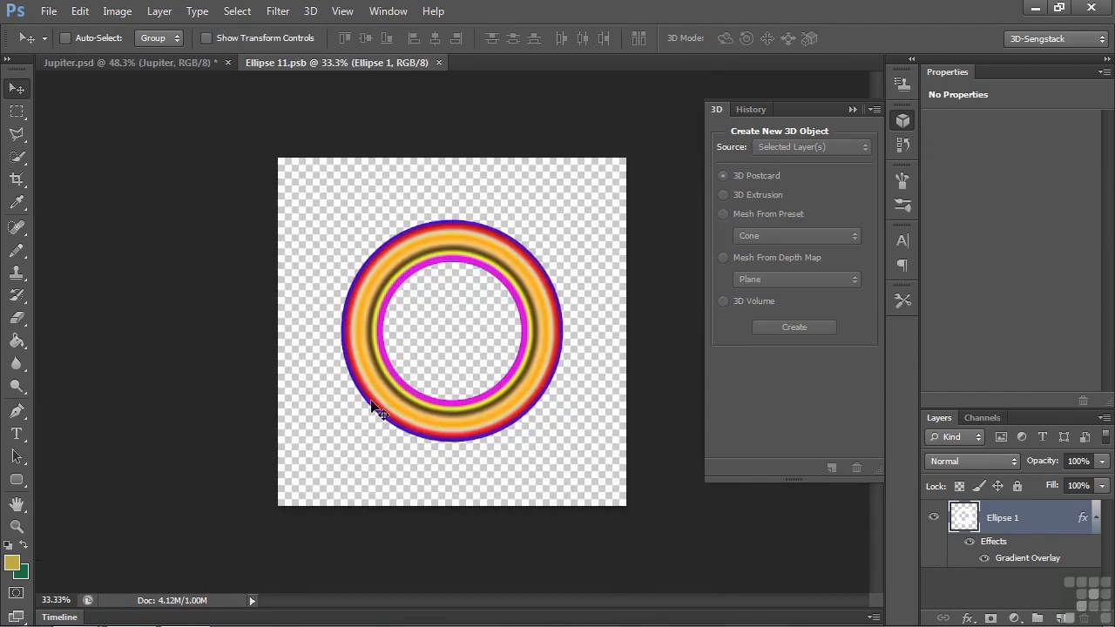
pyautogui.click(438, 63)
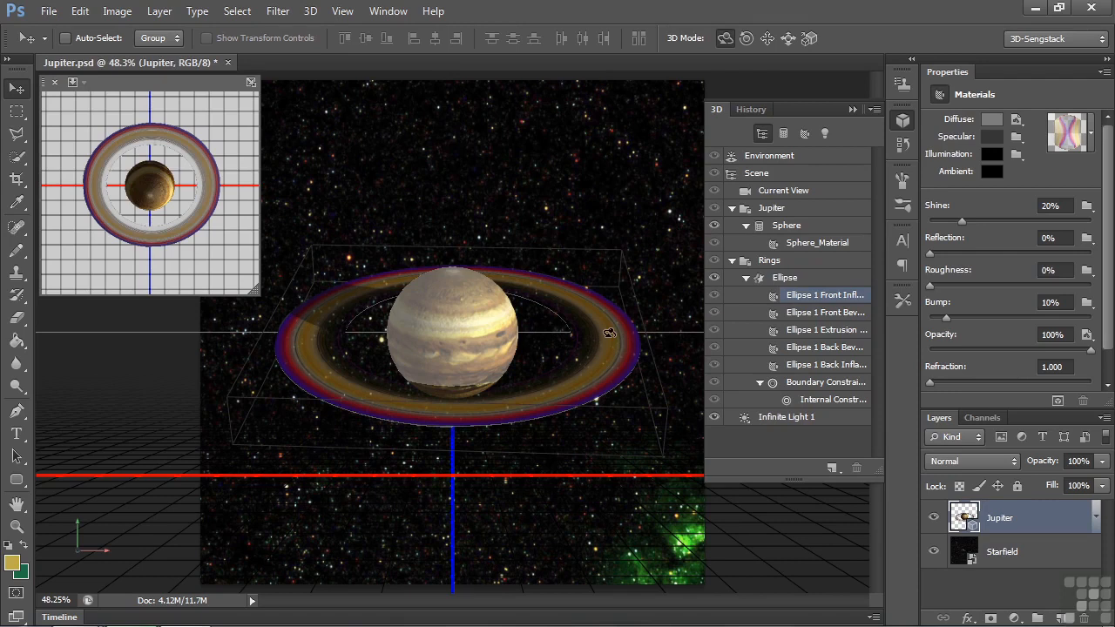
# Step: Open the opacity texture of the rings' front inflation material to examine its grayscale ring image, and close the texture document
pyautogui.click(1086, 341)
pyautogui.click(1087, 340)
pyautogui.click(1087, 336)
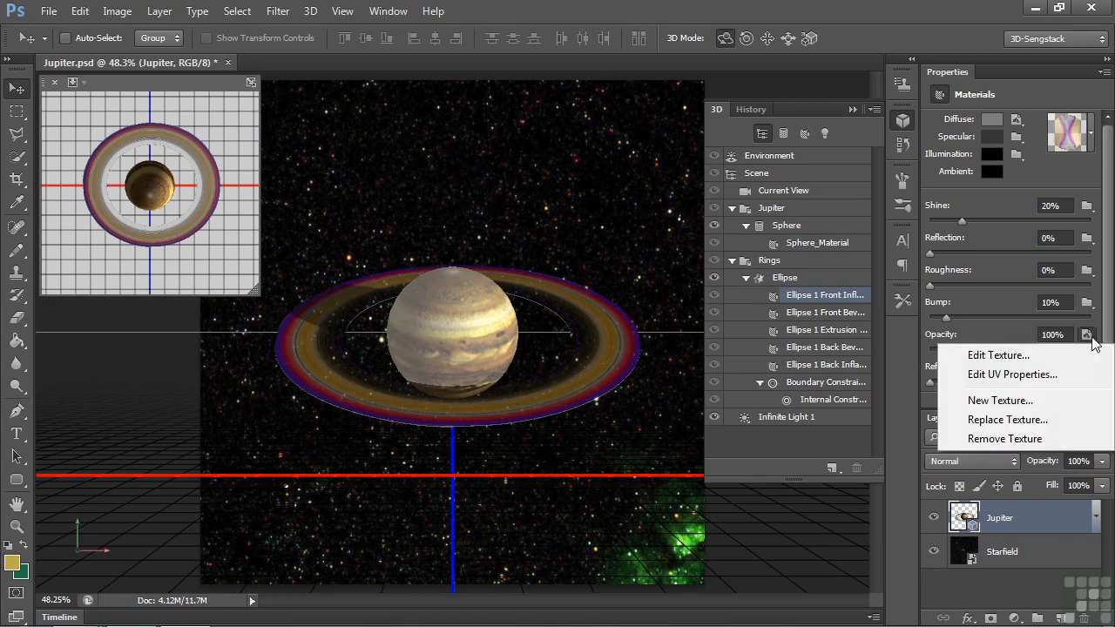
pyautogui.click(999, 354)
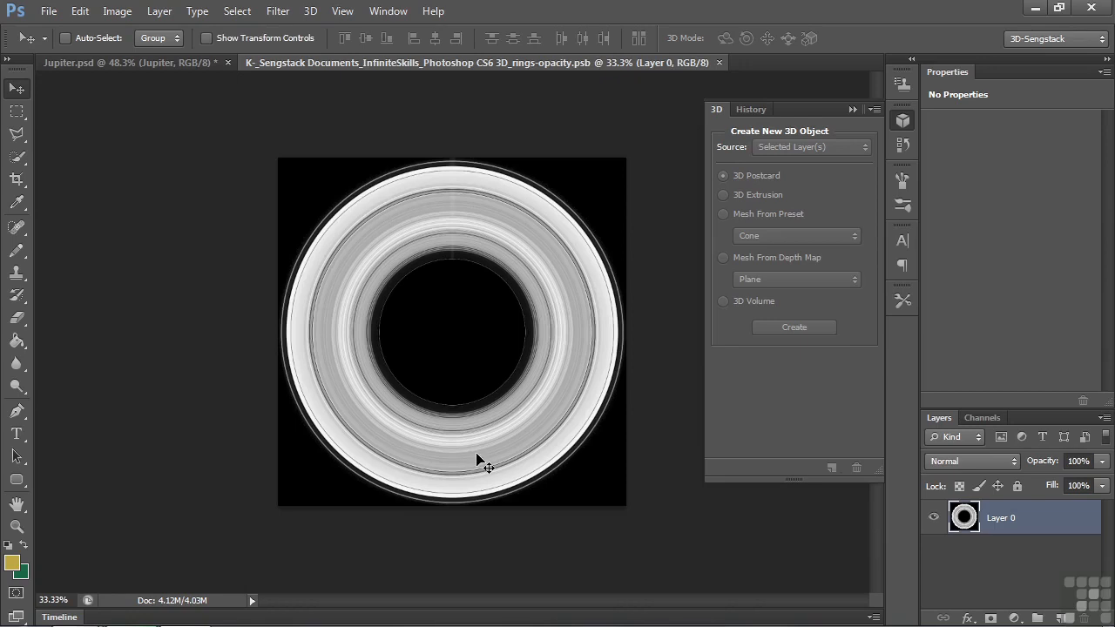
pyautogui.click(718, 63)
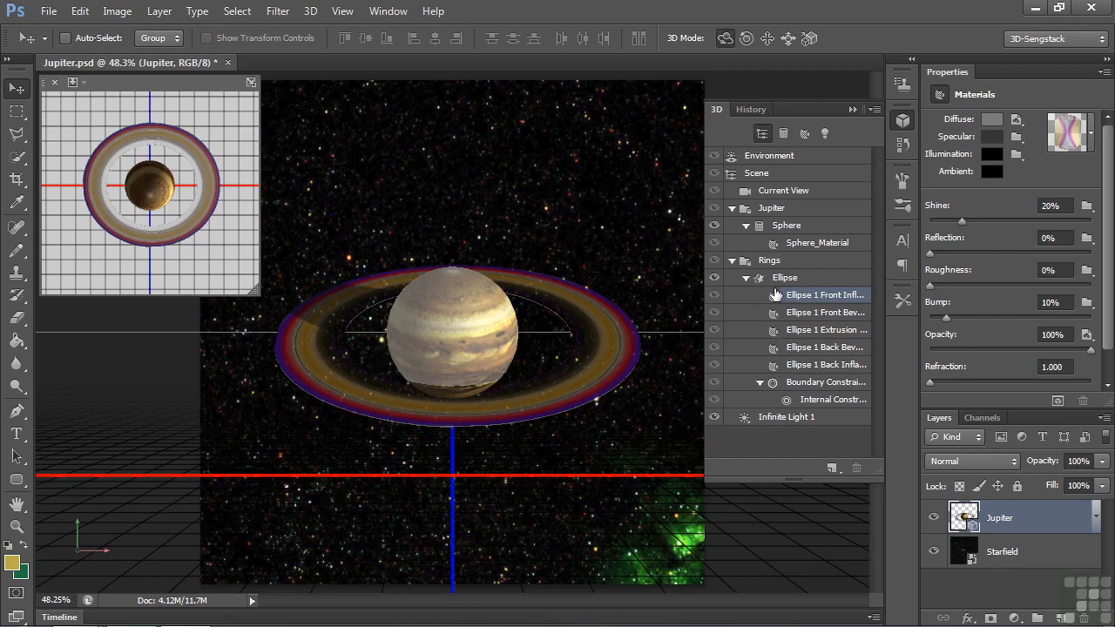
# Step: Collapse the Jupiter and Rings groups in the 3D scene and display the Current View camera's properties
pyautogui.click(733, 208)
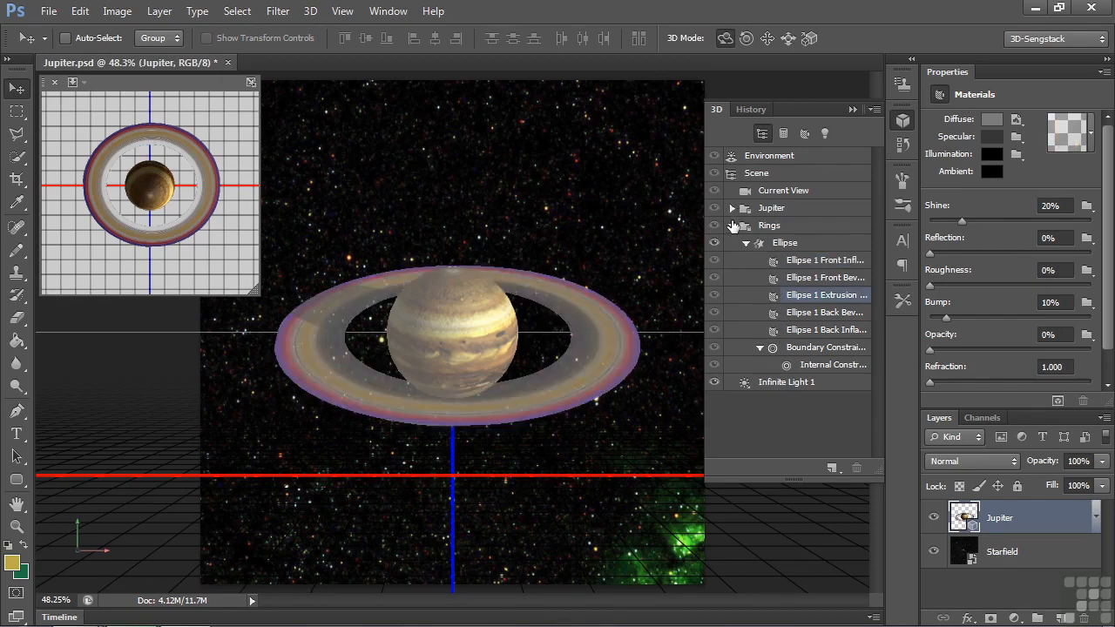
pyautogui.click(732, 225)
pyautogui.click(747, 193)
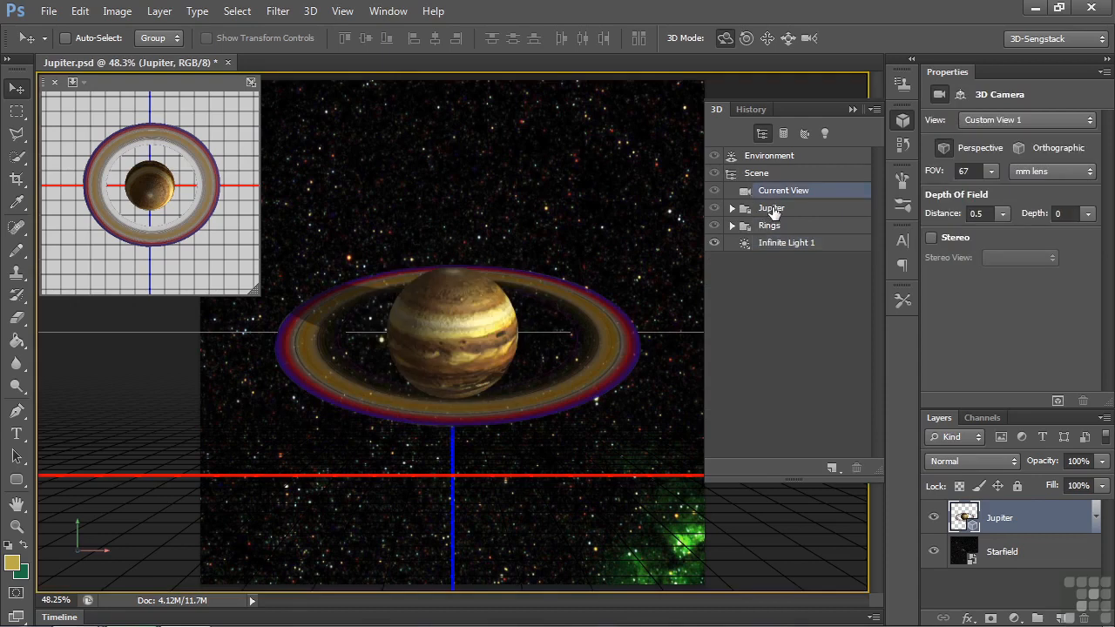
# Step: Select the Jupiter group and rotate it around its X axis to -14.8°
pyautogui.click(772, 210)
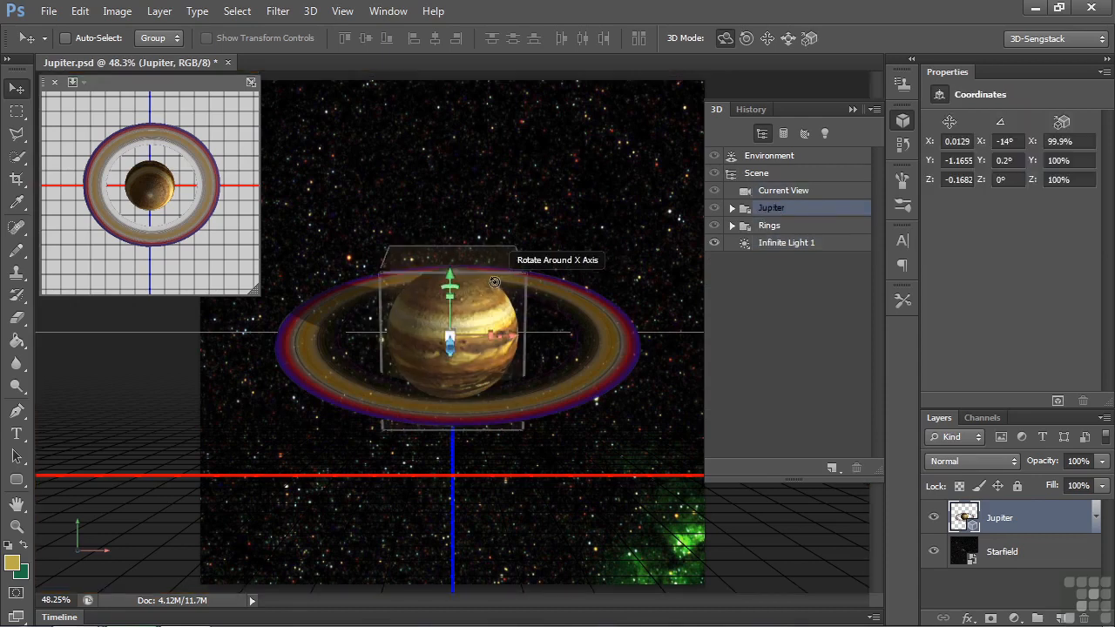
pyautogui.moveTo(493, 267)
pyautogui.mouseDown()
pyautogui.moveTo(492, 251)
pyautogui.moveTo(492, 319)
pyautogui.moveTo(493, 214)
pyautogui.moveTo(497, 307)
pyautogui.moveTo(499, 279)
pyautogui.mouseUp()
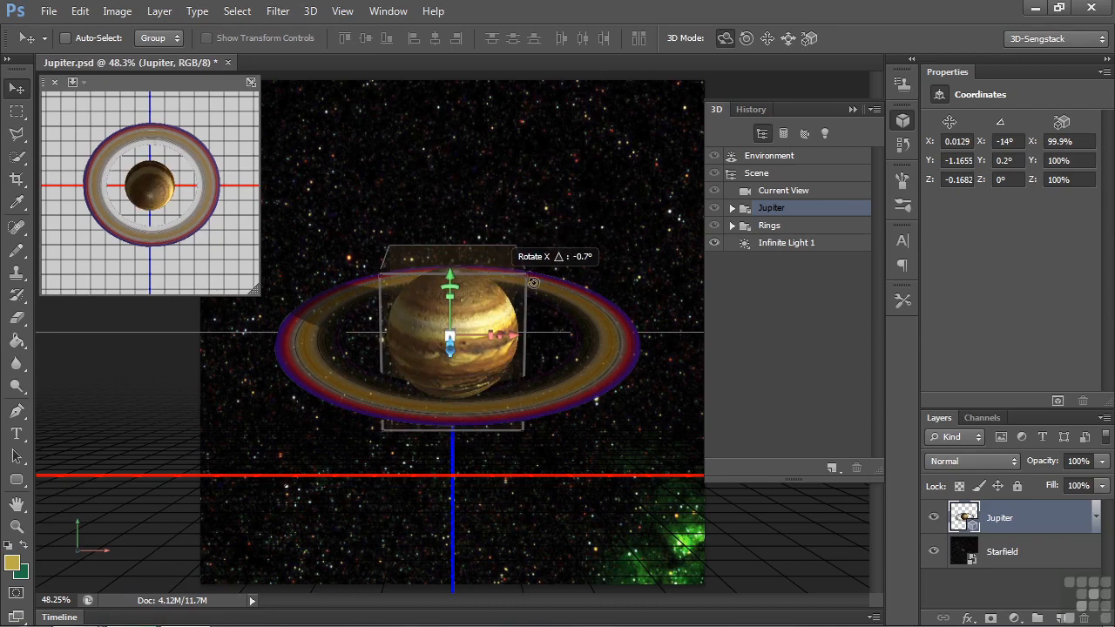
# Step: Revert the Jupiter document to its Open state in the history
pyautogui.click(750, 109)
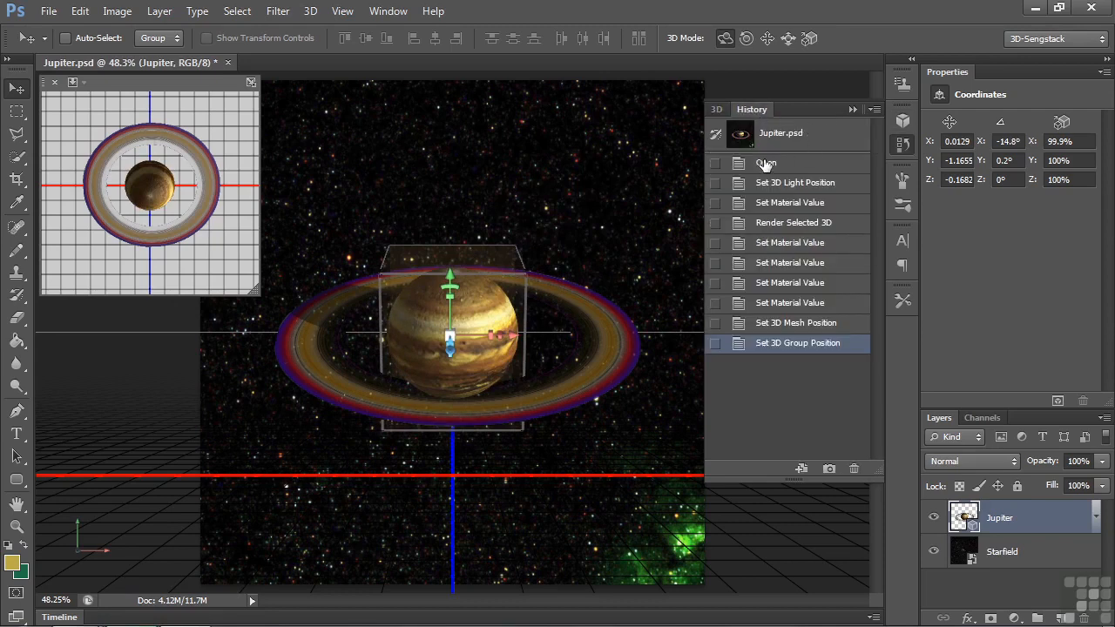
pyautogui.click(765, 164)
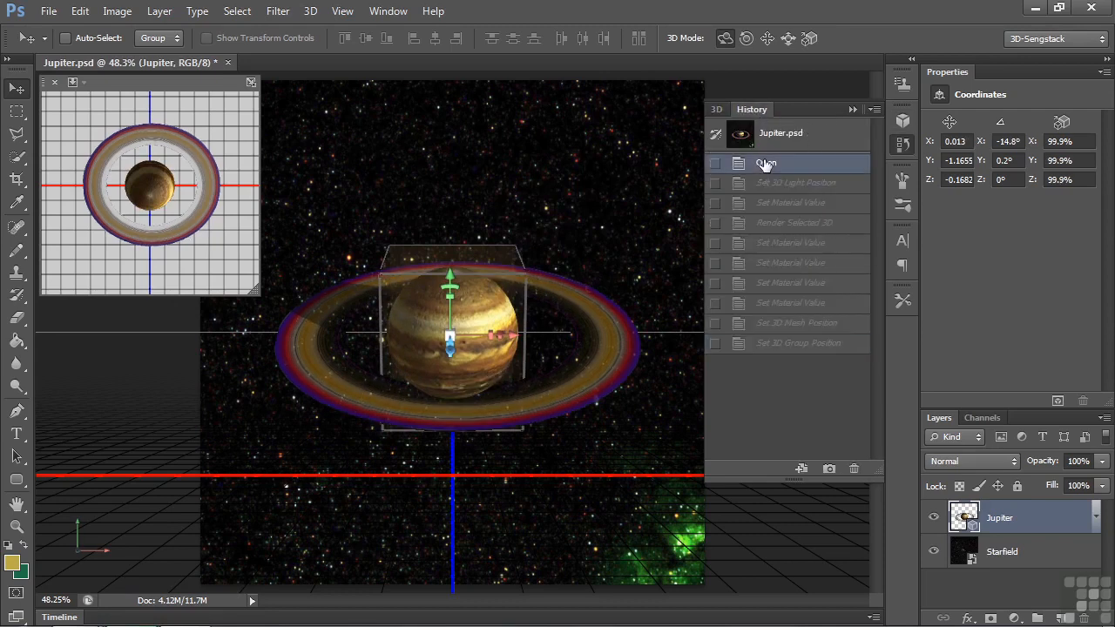
# Step: Select Current View in the 3D scene and orbit the camera slightly around the planet and rings
pyautogui.click(723, 109)
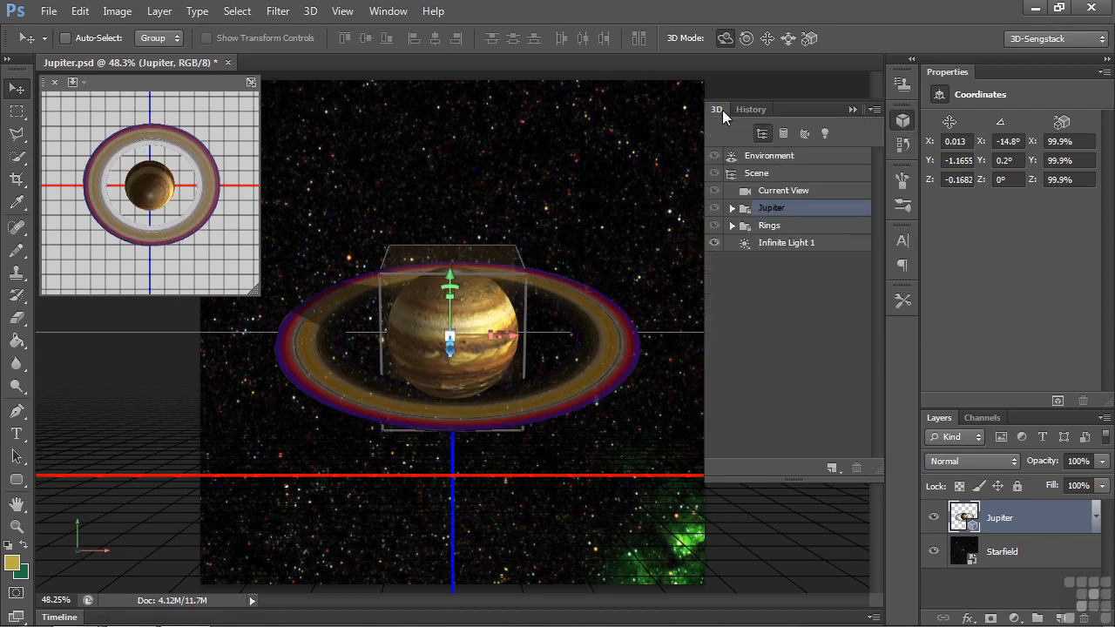
pyautogui.click(776, 191)
pyautogui.moveTo(652, 168)
pyautogui.mouseDown()
pyautogui.moveTo(856, 566)
pyautogui.moveTo(587, 580)
pyautogui.moveTo(603, 157)
pyautogui.moveTo(610, 366)
pyautogui.moveTo(601, 218)
pyautogui.moveTo(540, 227)
pyautogui.moveTo(596, 196)
pyautogui.moveTo(598, 231)
pyautogui.moveTo(610, 188)
pyautogui.moveTo(648, 161)
pyautogui.mouseUp()
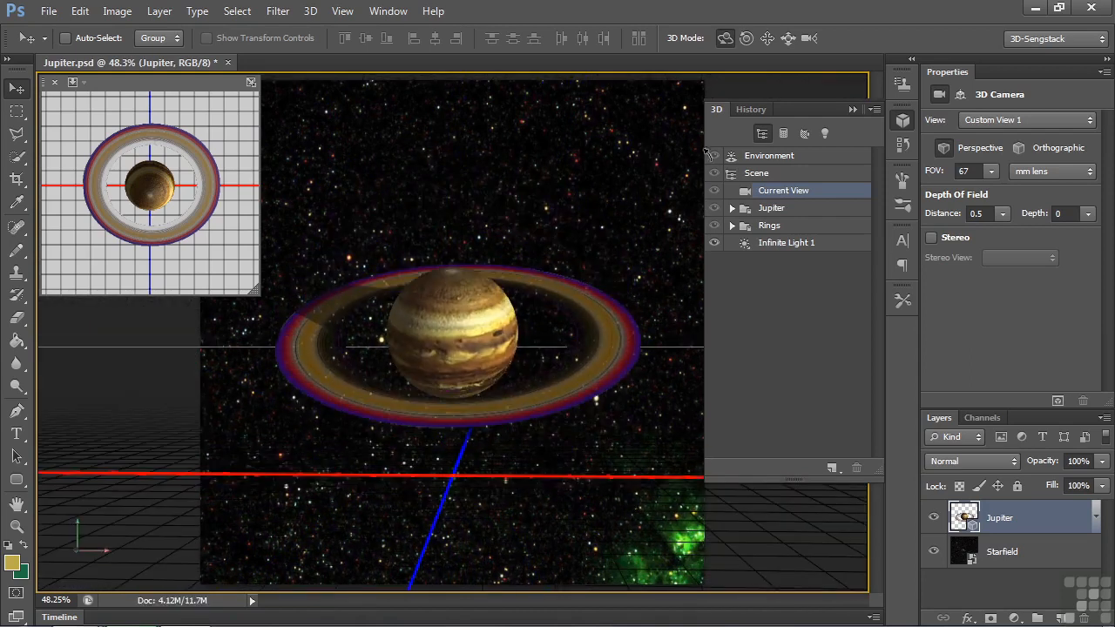
# Step: Examine the 3D scene's render settings and the Environment's lighting and ground plane properties
pyautogui.click(754, 173)
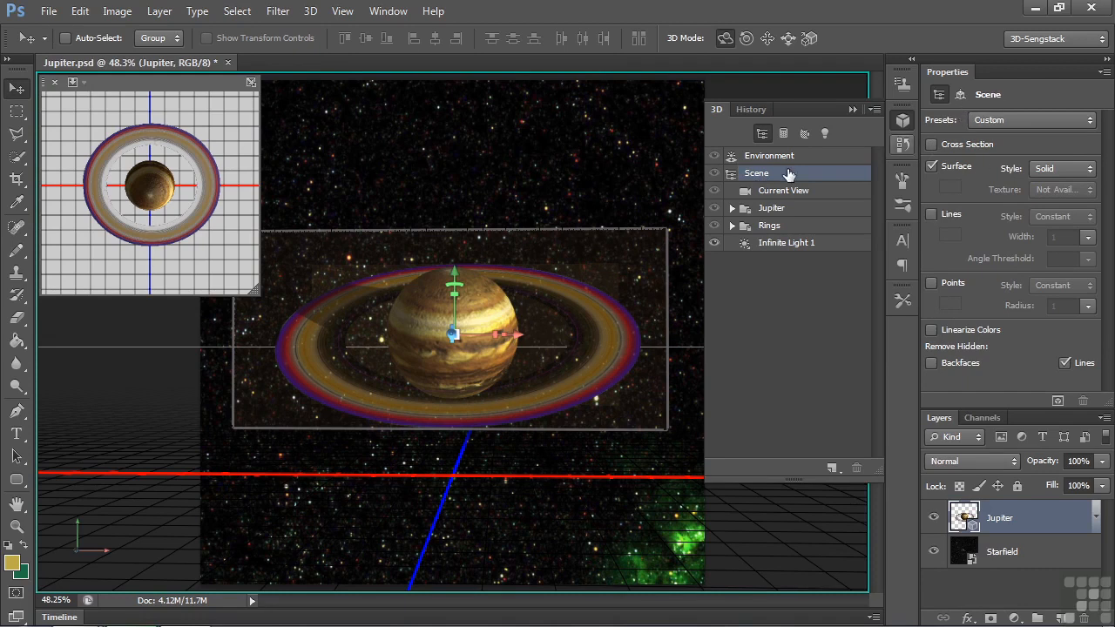
pyautogui.click(773, 157)
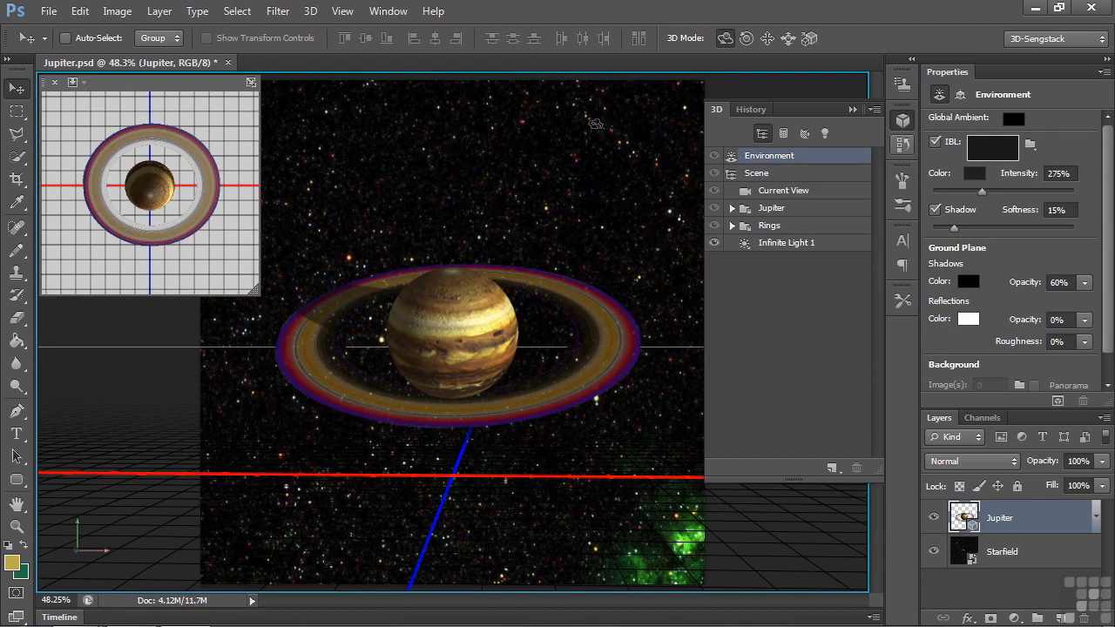